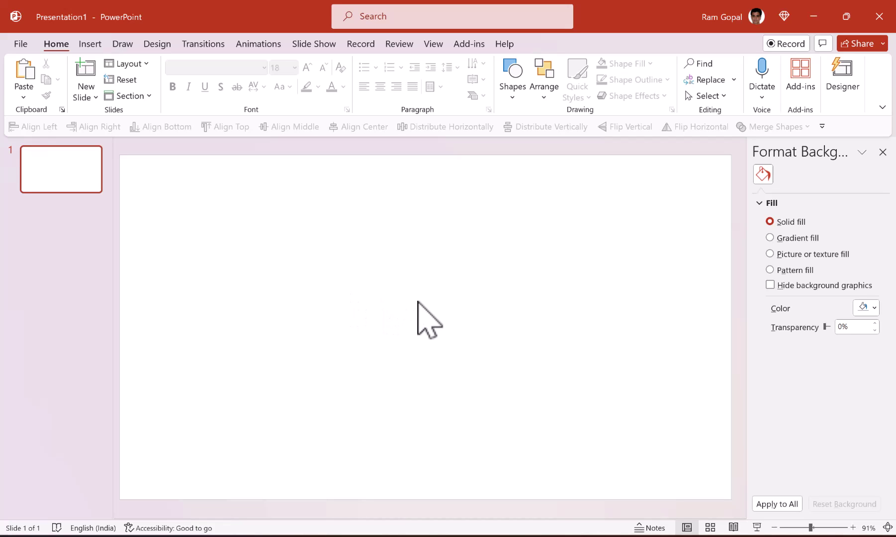
Give the slide a solid dark grey background fill through Format Background
right_click(479, 299)
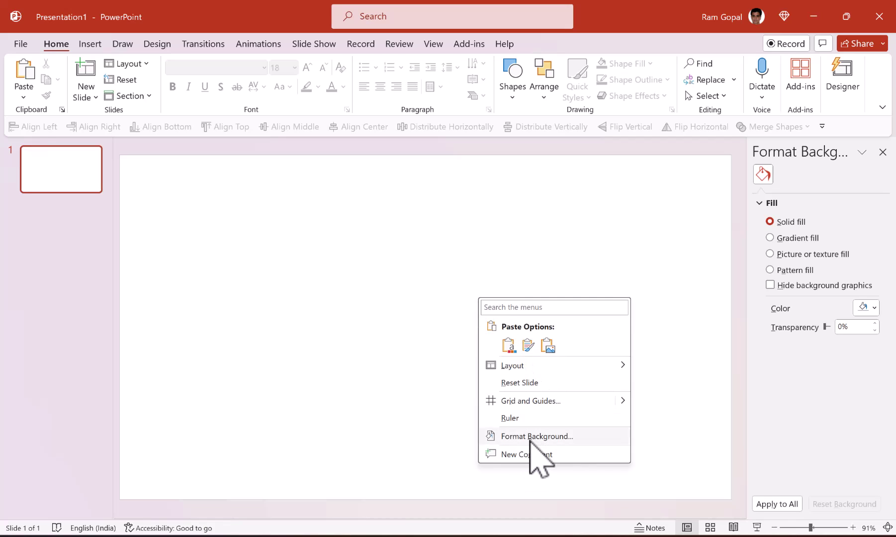
left_click(547, 438)
left_click(866, 308)
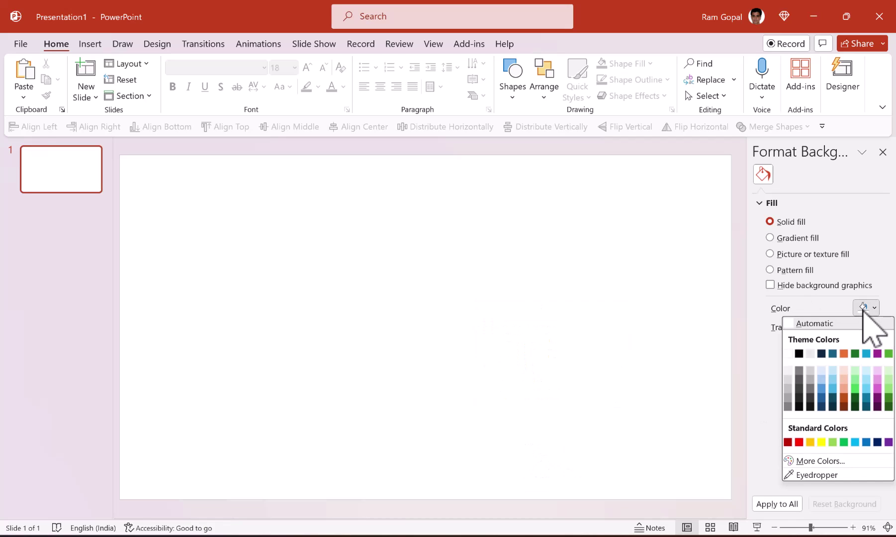
left_click(800, 391)
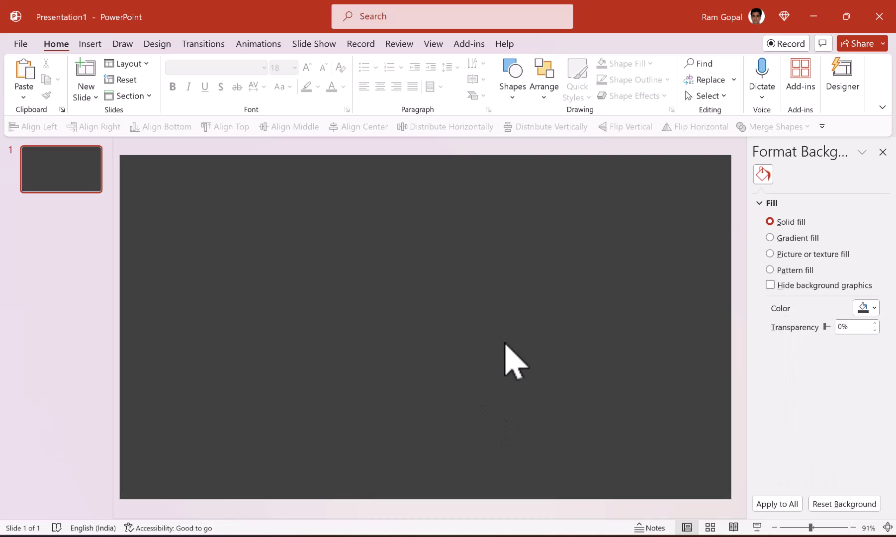
Zoom out to 40% to leave room around the slide
left_click(776, 529)
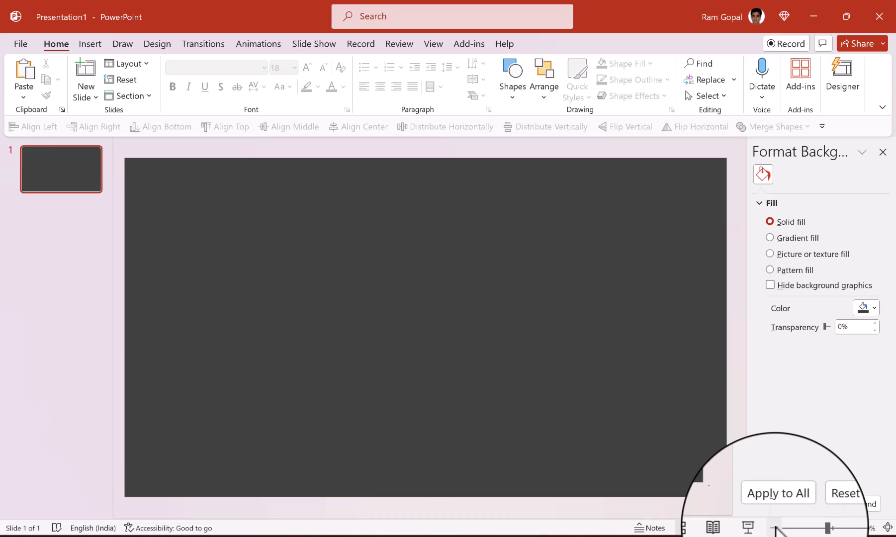
left_click(776, 528)
left_click(776, 528)
left_click(775, 528)
left_click(774, 527)
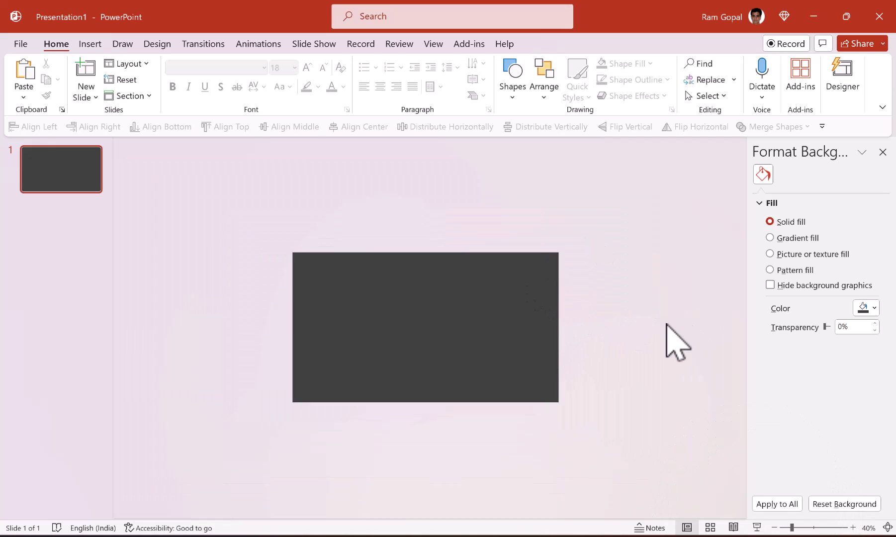
Draw a small white rectangle with no outline at the slide's left edge
left_click(521, 96)
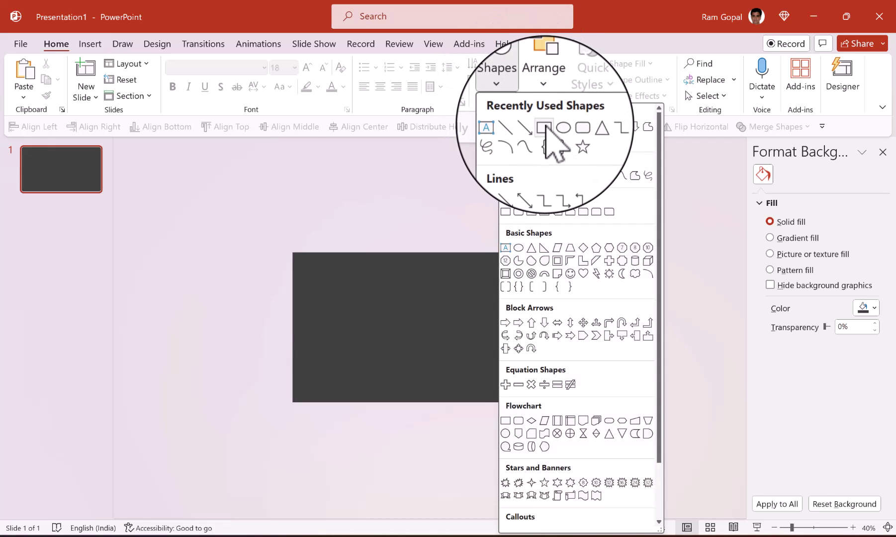
left_click(545, 127)
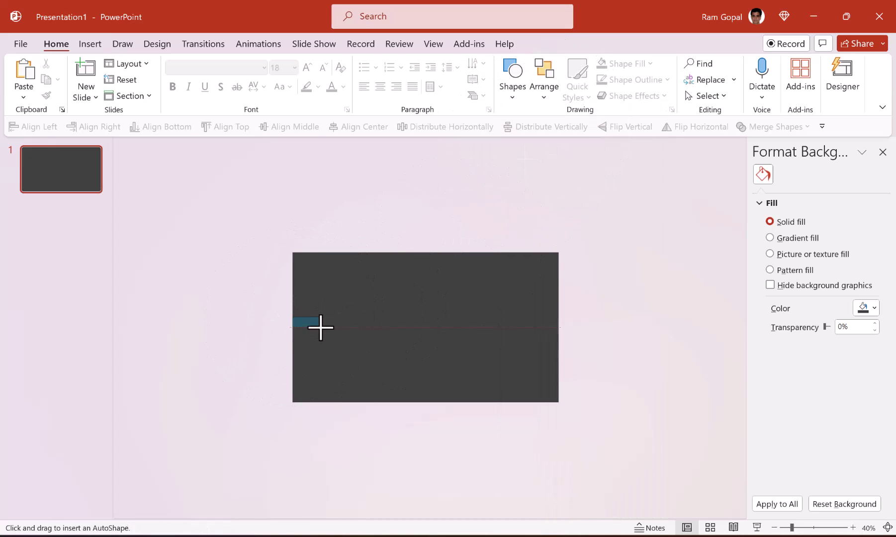
left_click_drag(321, 328, 321, 327)
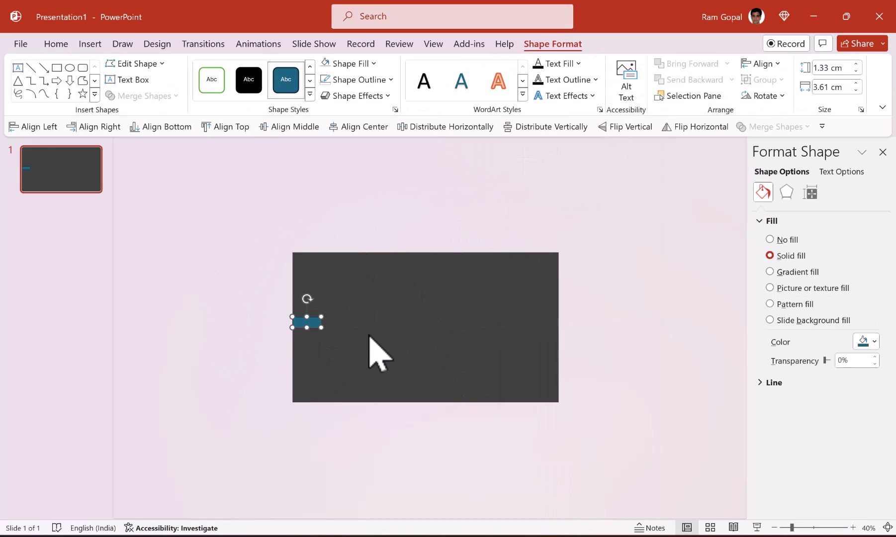
left_click(358, 64)
left_click(326, 95)
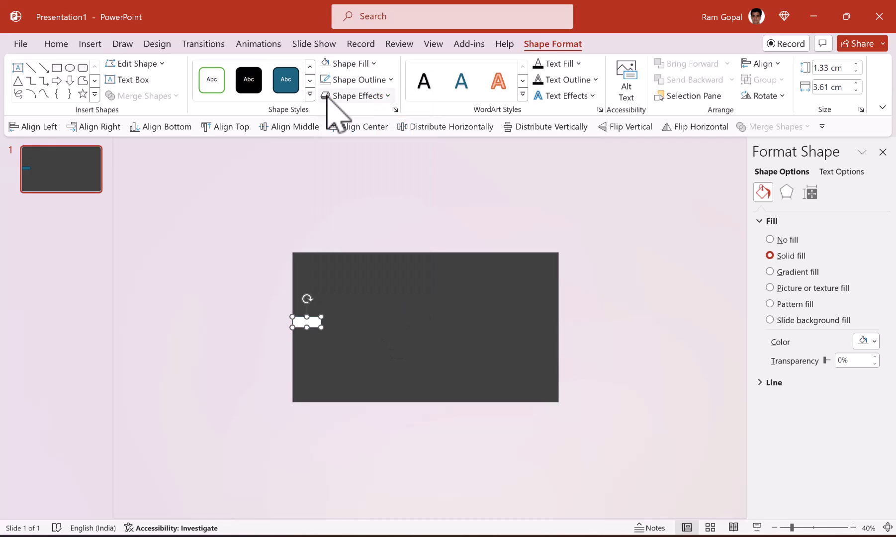
left_click(358, 80)
left_click(358, 220)
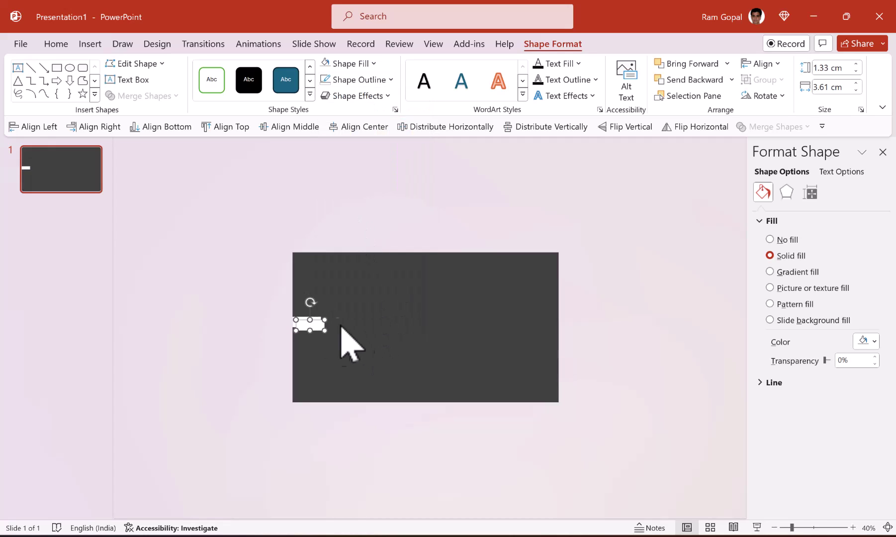
Duplicate the dash across the slide to make seven dashes and select them all
left_click_drag(311, 322, 346, 322)
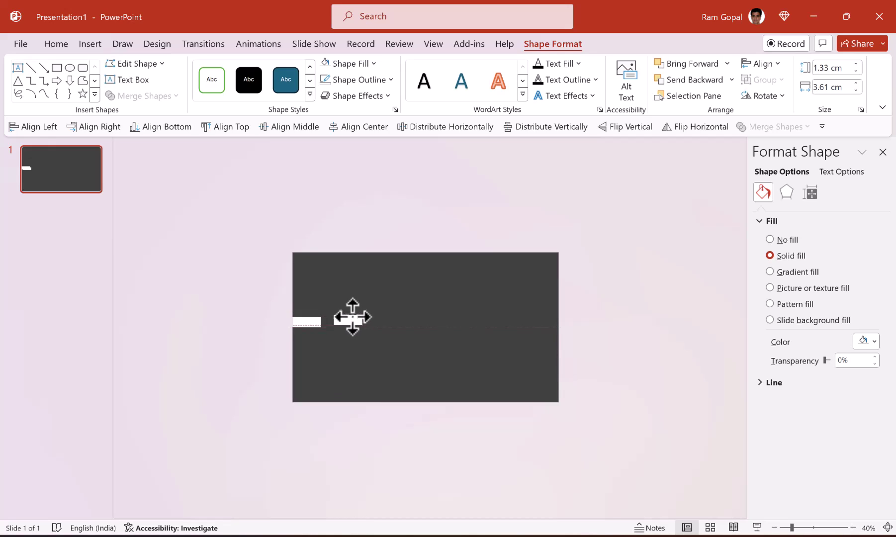
left_click_drag(350, 320, 348, 322)
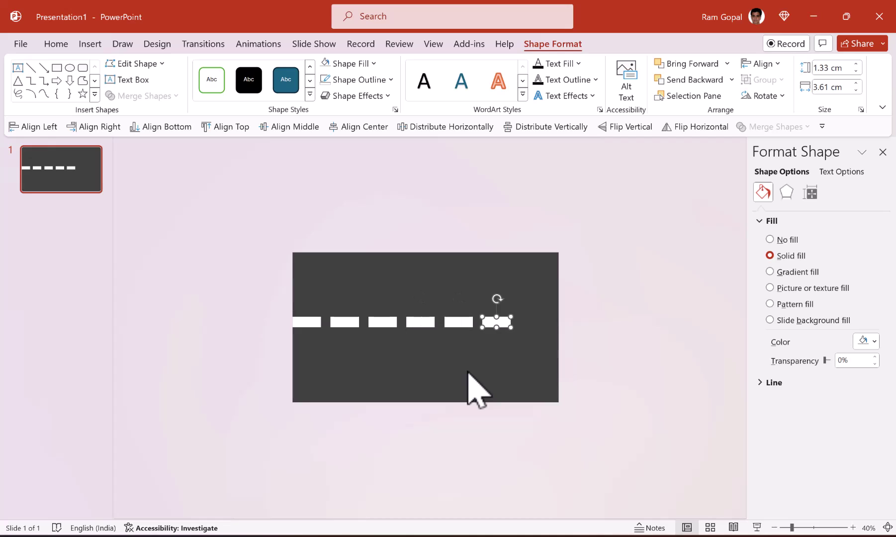
left_click(613, 356)
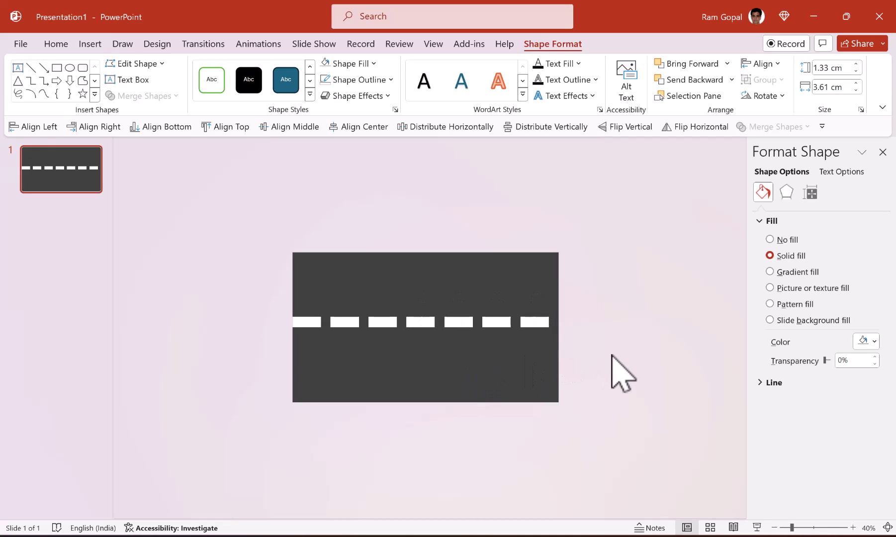
left_click_drag(626, 362, 241, 284)
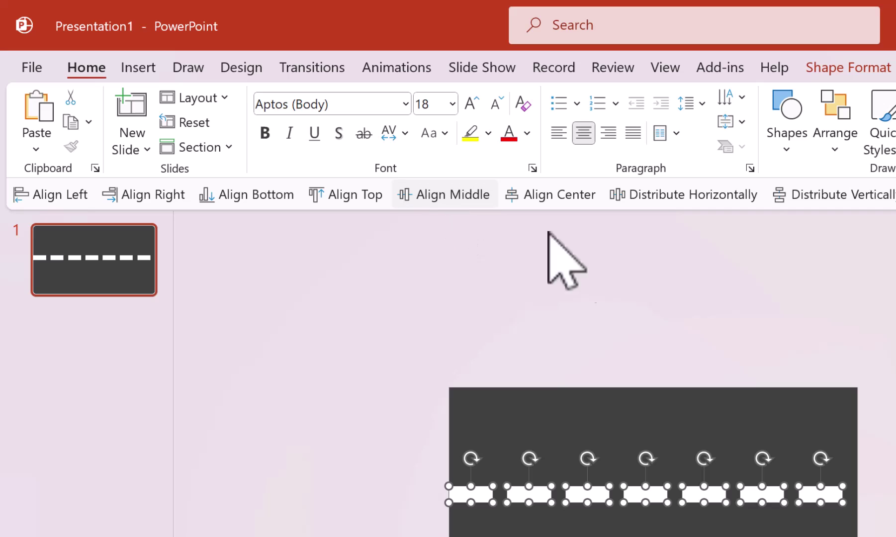
Distribute the seven dashes evenly, group them, and move the group past the slide's right edge
left_click(738, 204)
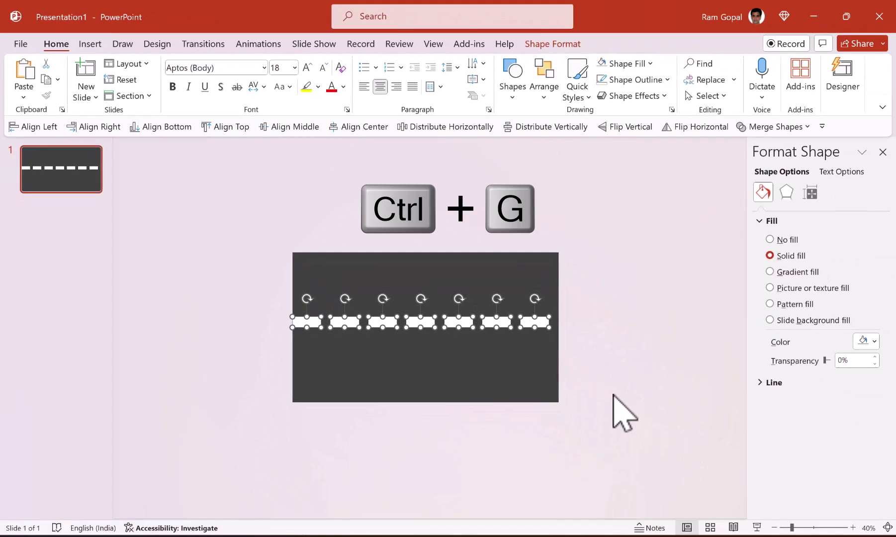
key("ctrl+g")
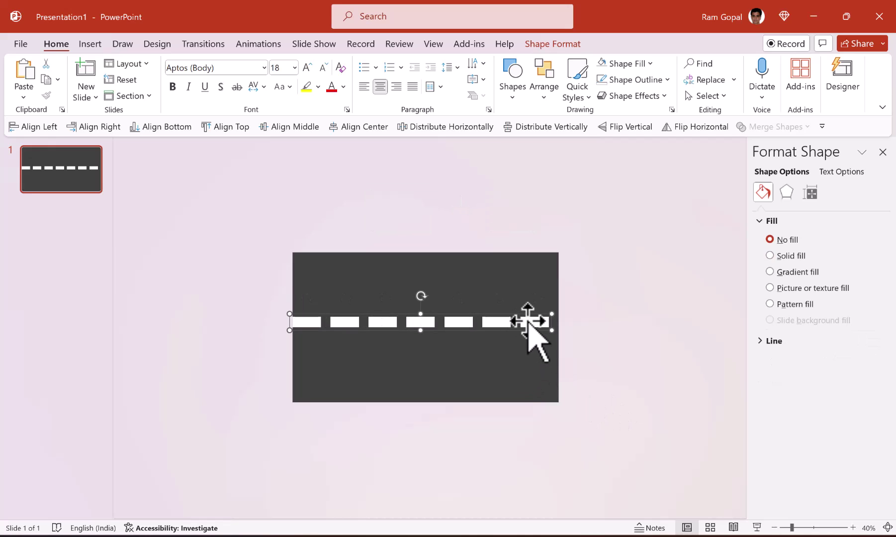
left_click_drag(528, 322, 661, 326)
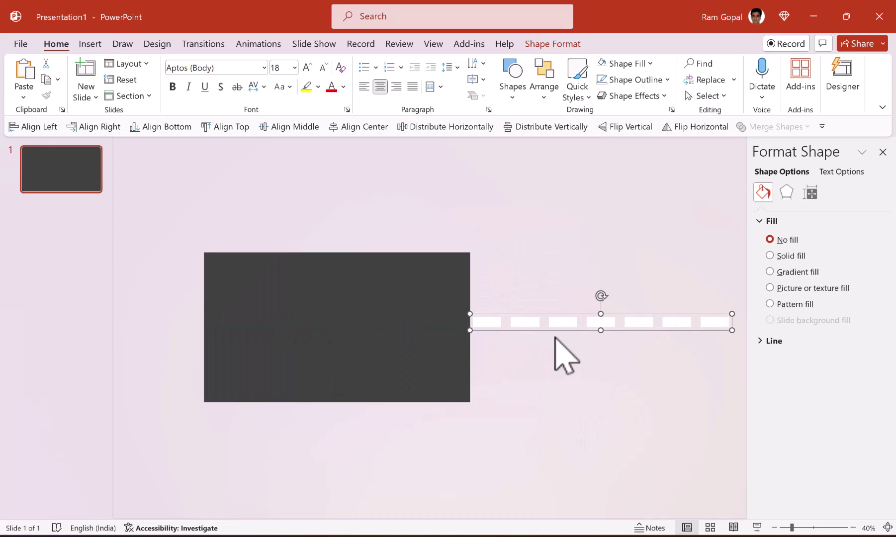
Apply a Fly Out exit effect to the dash group, flying To Left
left_click(258, 45)
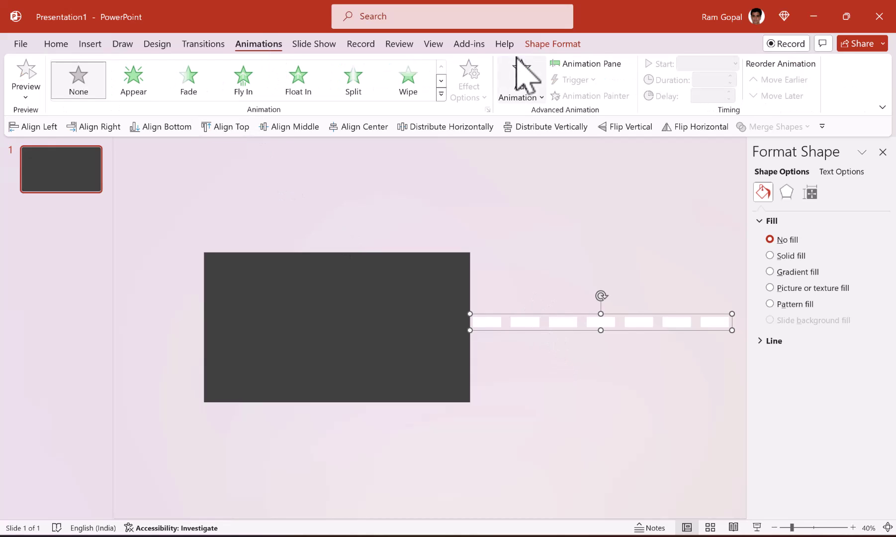
left_click(586, 65)
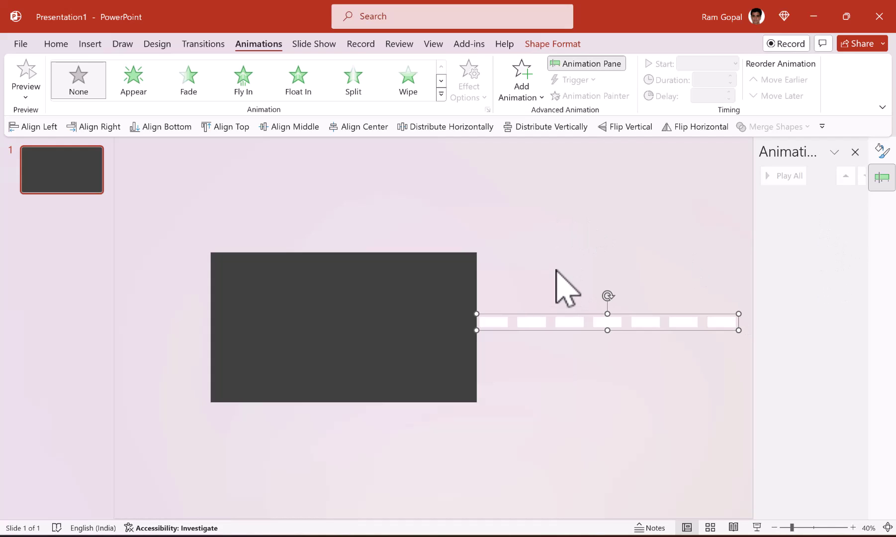
left_click(442, 93)
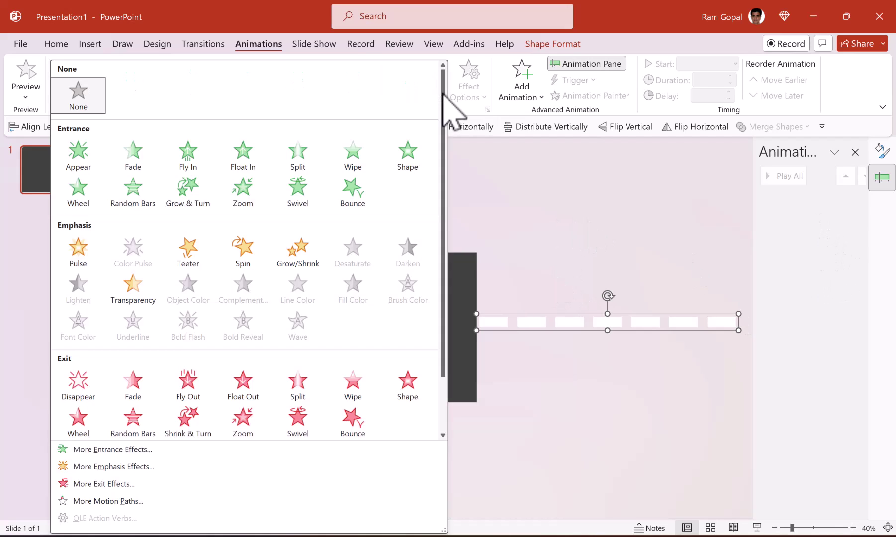
left_click(187, 393)
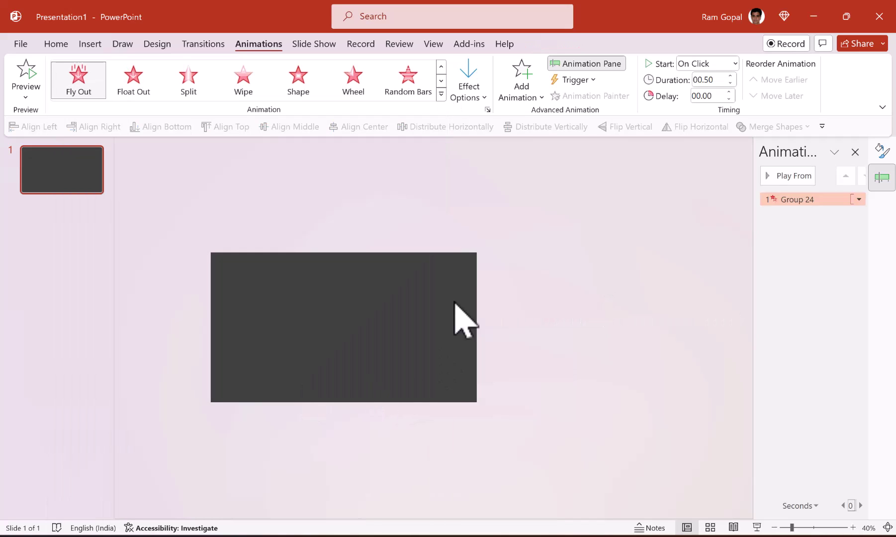
left_click(481, 90)
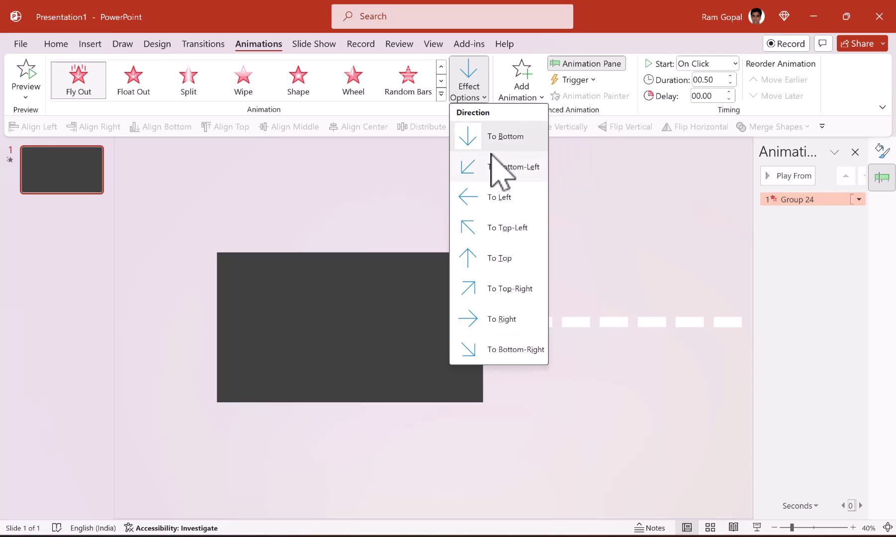
left_click(488, 198)
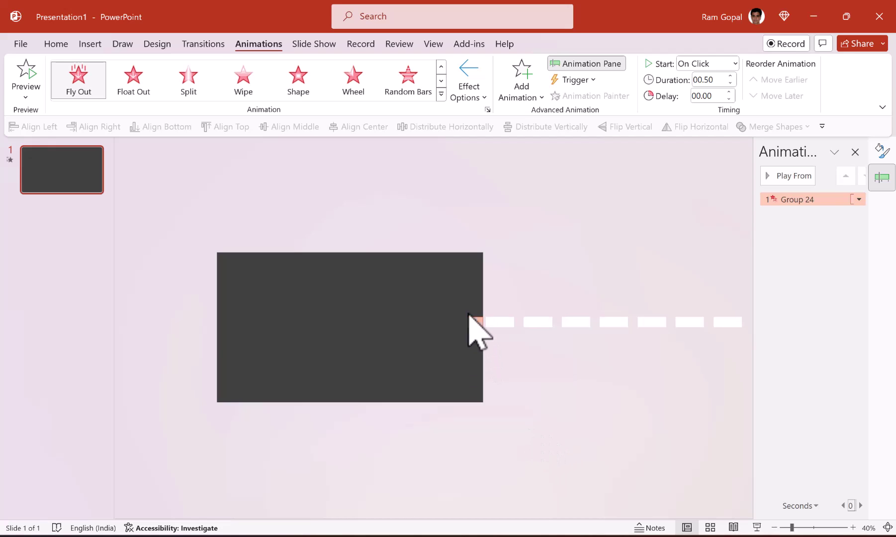
Set the dash animation to last 08.00 seconds and start With Previous
left_click(721, 81)
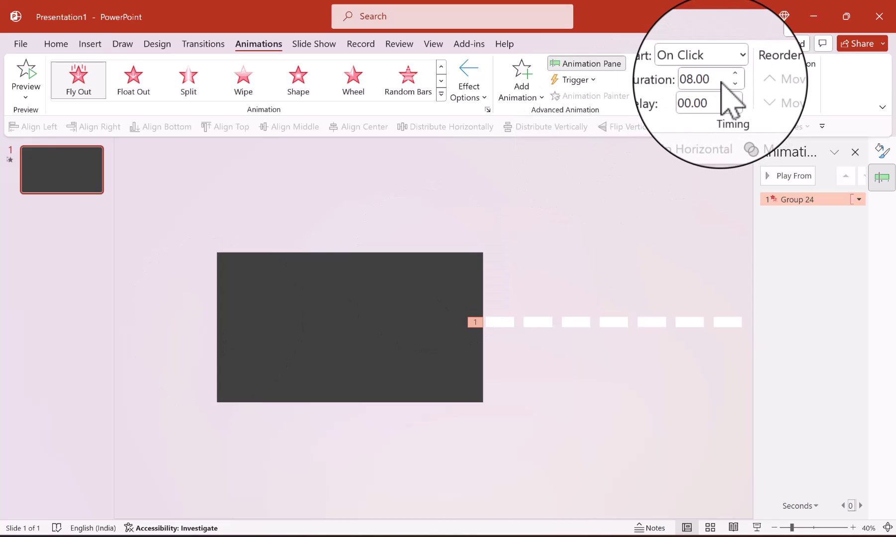
left_click(702, 64)
left_click(699, 94)
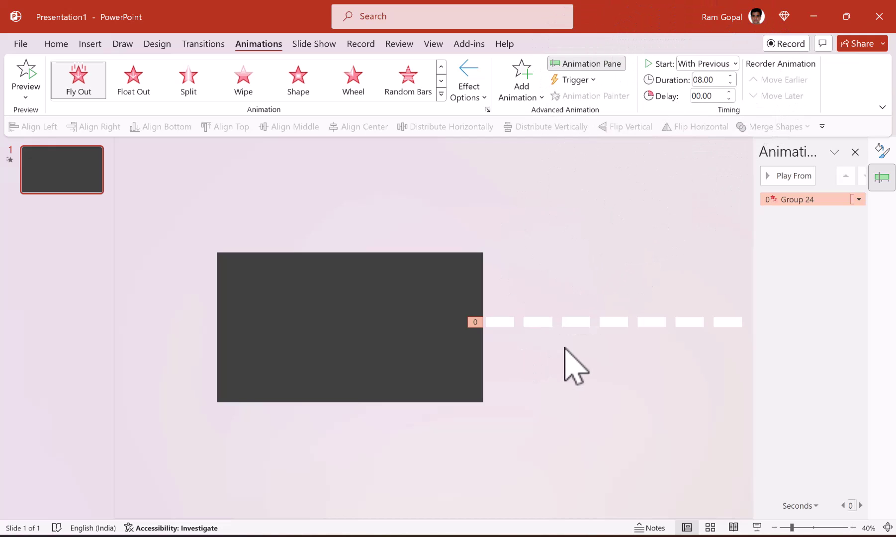
Duplicate the animated dash group and give the copy, Group 25, an 8-second duration and 04.00 delay
left_click(547, 322)
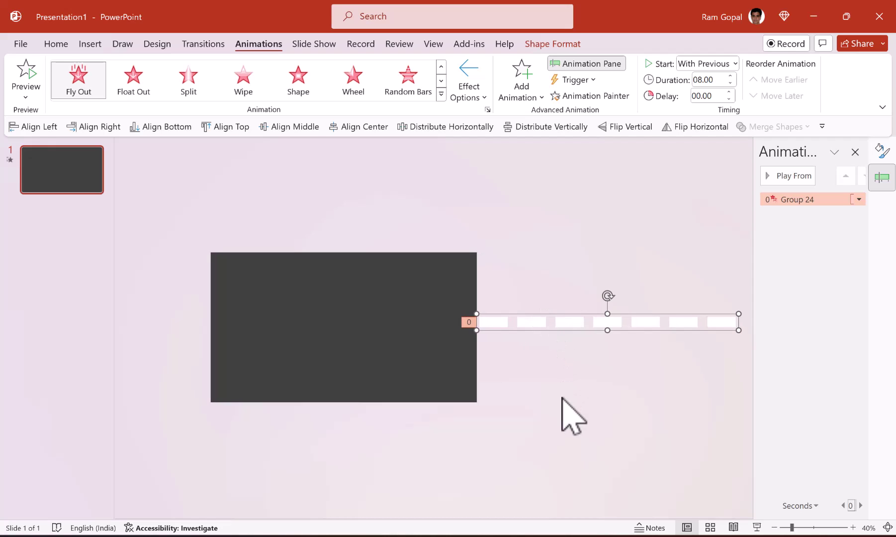
key("ctrl+d")
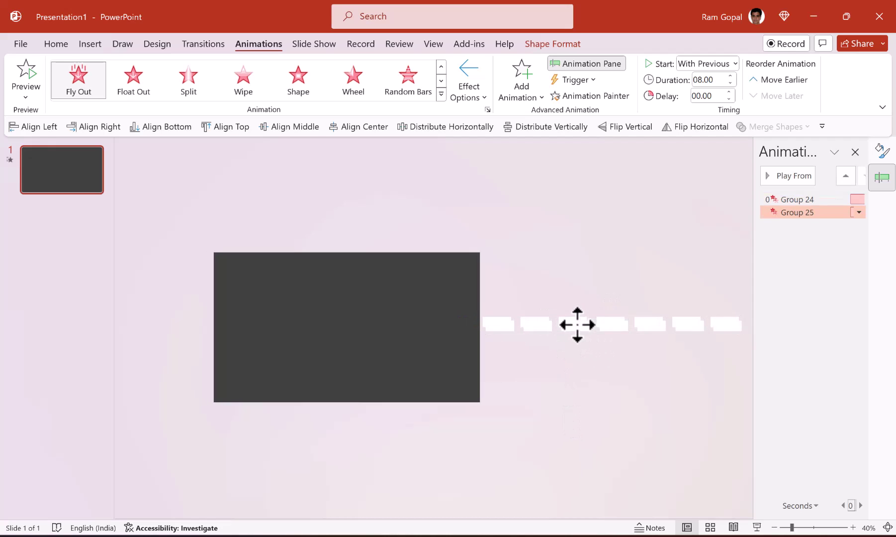
left_click_drag(577, 325, 542, 319)
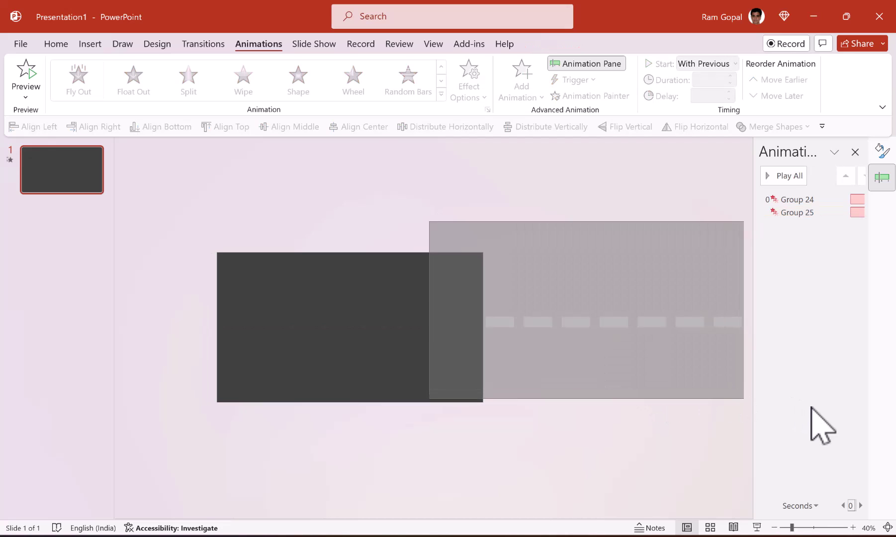
left_click(794, 211)
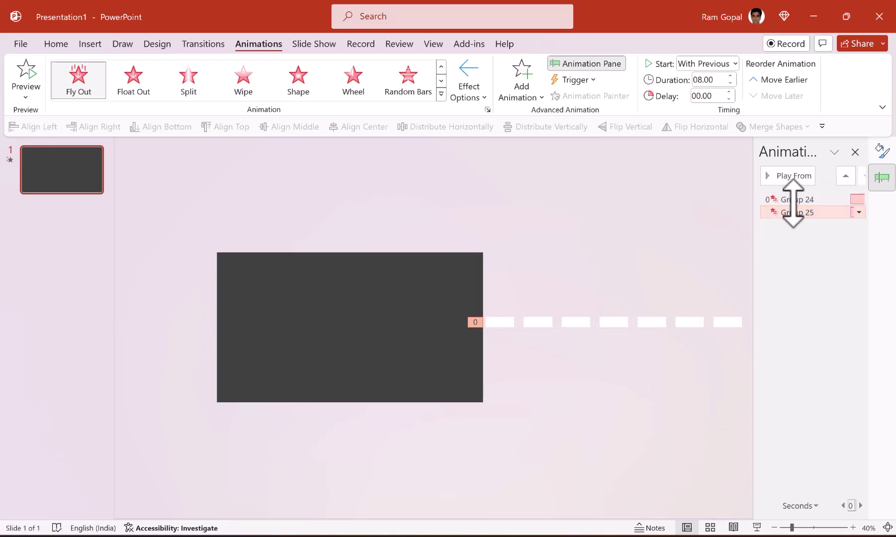
double_click(713, 96)
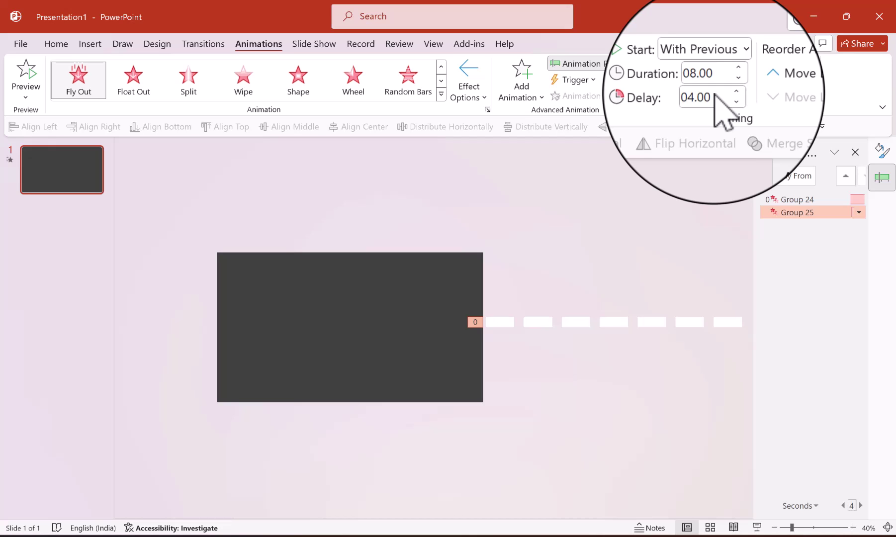
Set the Group 24 and Group 25 animations to repeat Until End of Slide
left_click(804, 203)
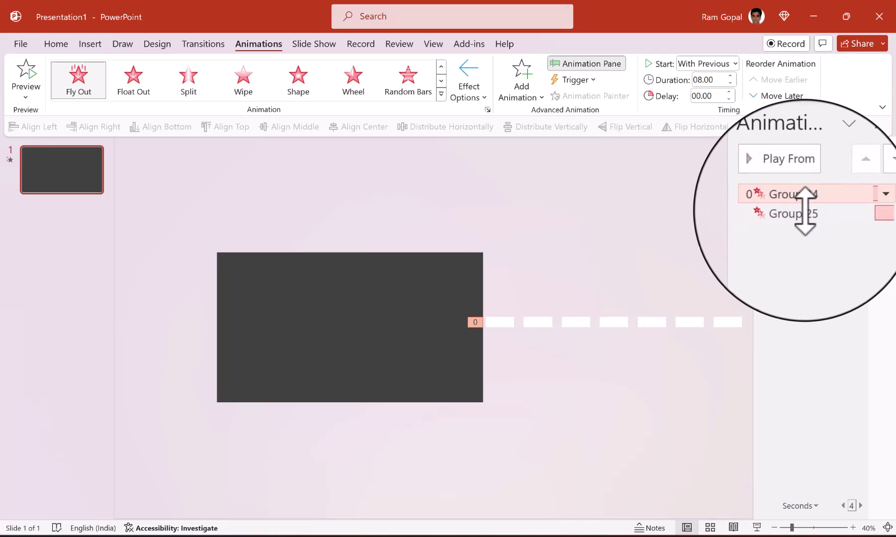
left_click(805, 213, "shift")
left_click(856, 213)
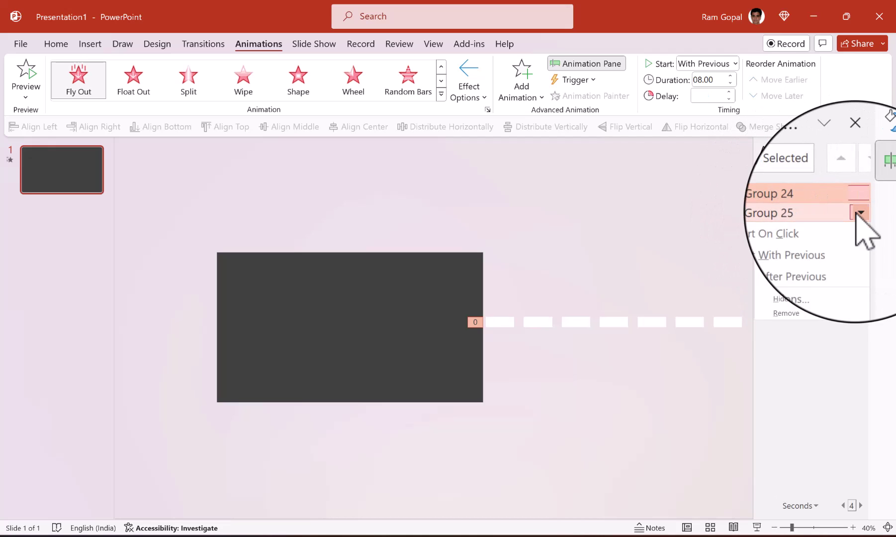
left_click(809, 271)
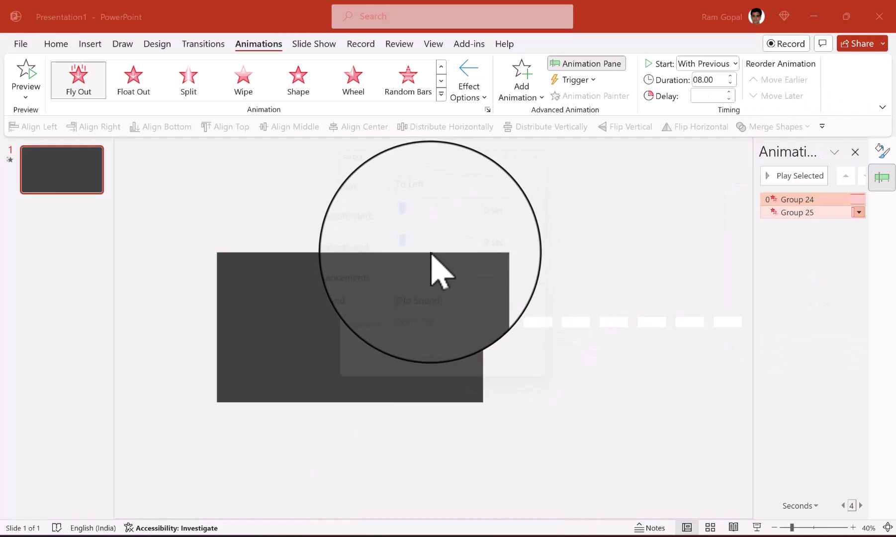
left_click(359, 149)
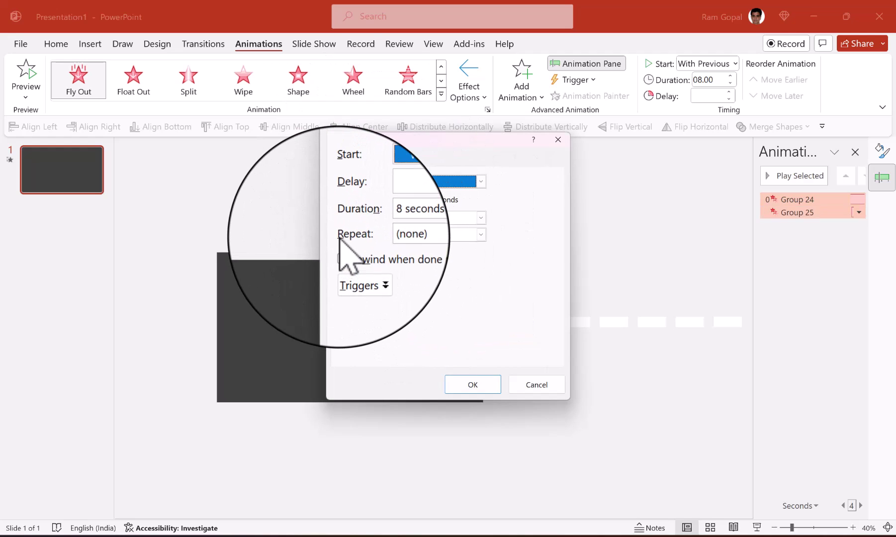
left_click(480, 237)
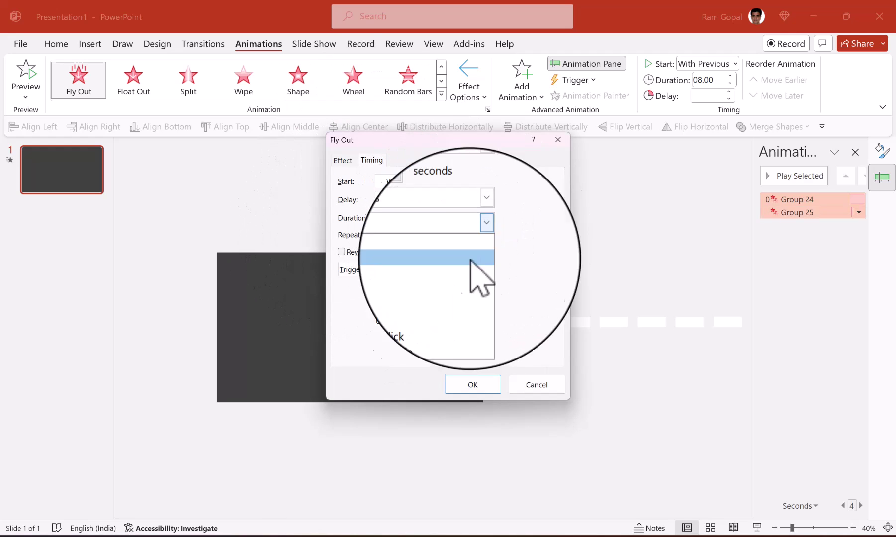
left_click(427, 305)
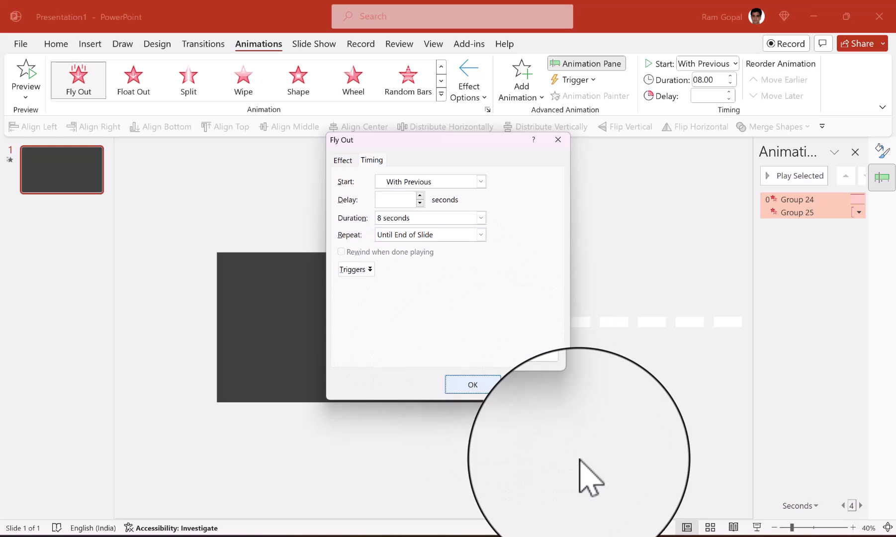
key("Return")
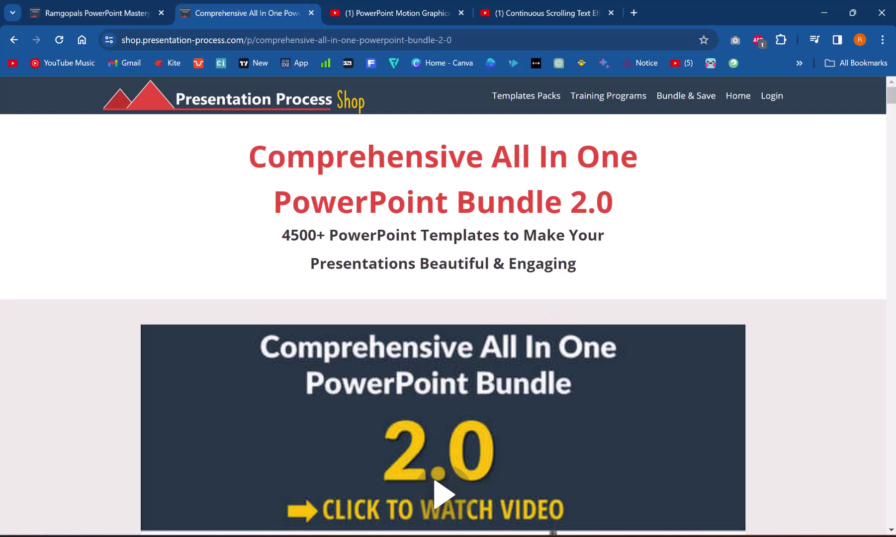
Search Pixabay vectors for 'car' top view and download the blue car as car-306222_1280.png
left_click(634, 13)
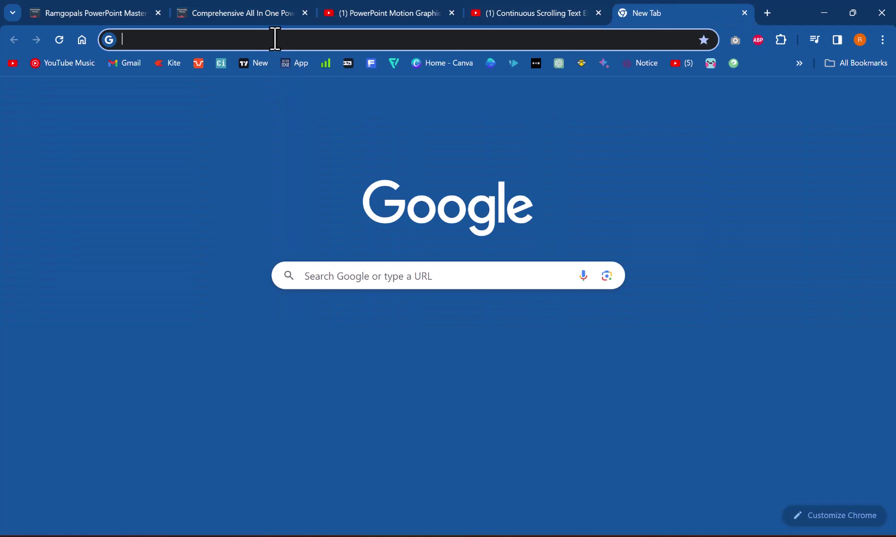
left_click(378, 396)
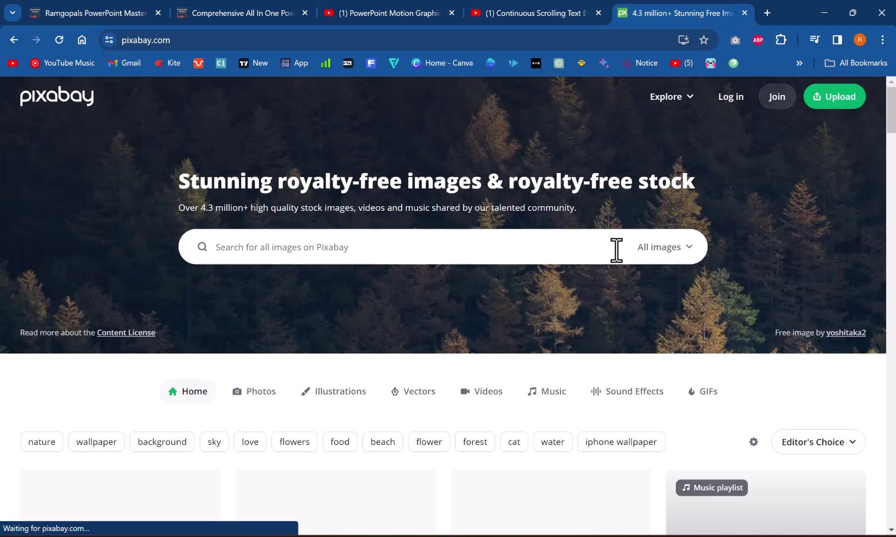
left_click(656, 251)
left_click(634, 373)
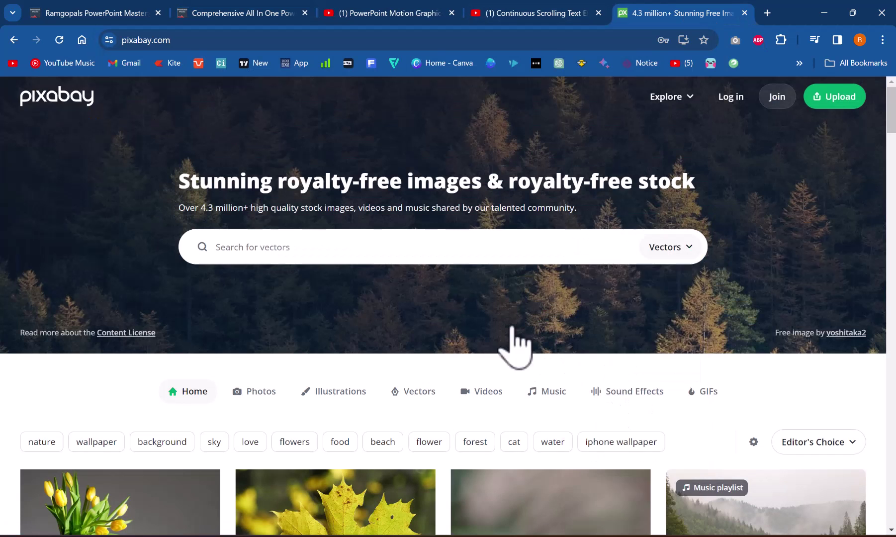
left_click(330, 249)
type("car")
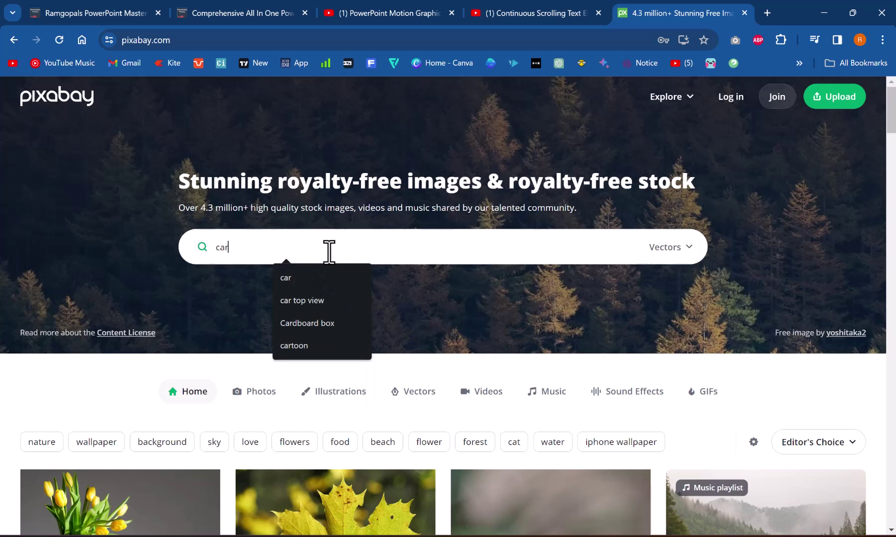
left_click(349, 300)
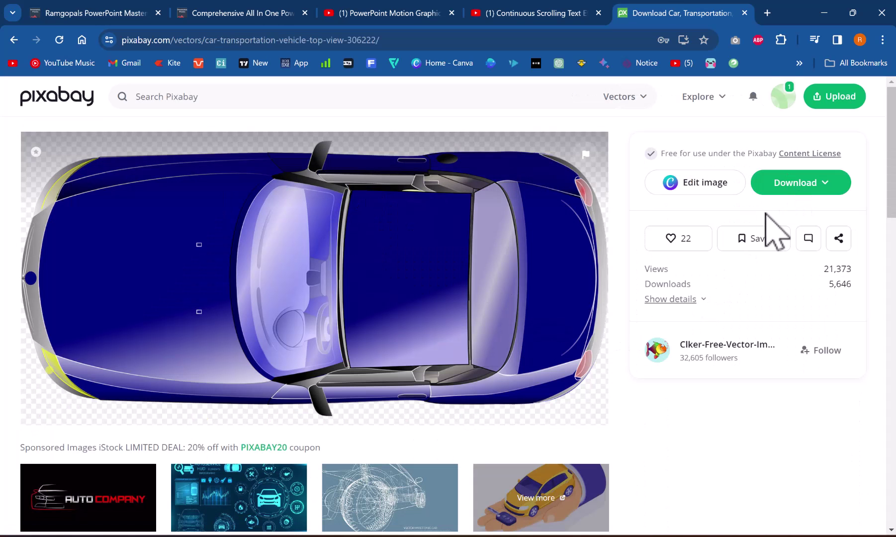
left_click(785, 189)
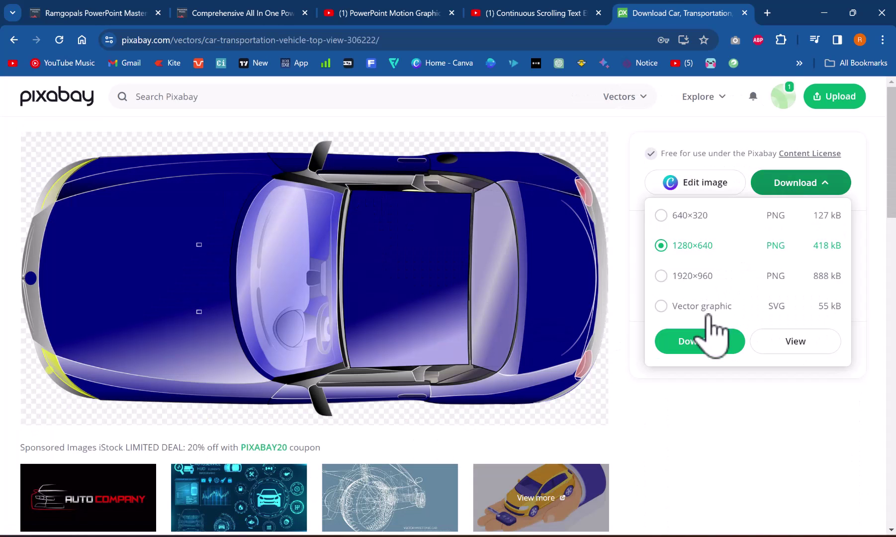
left_click(685, 343)
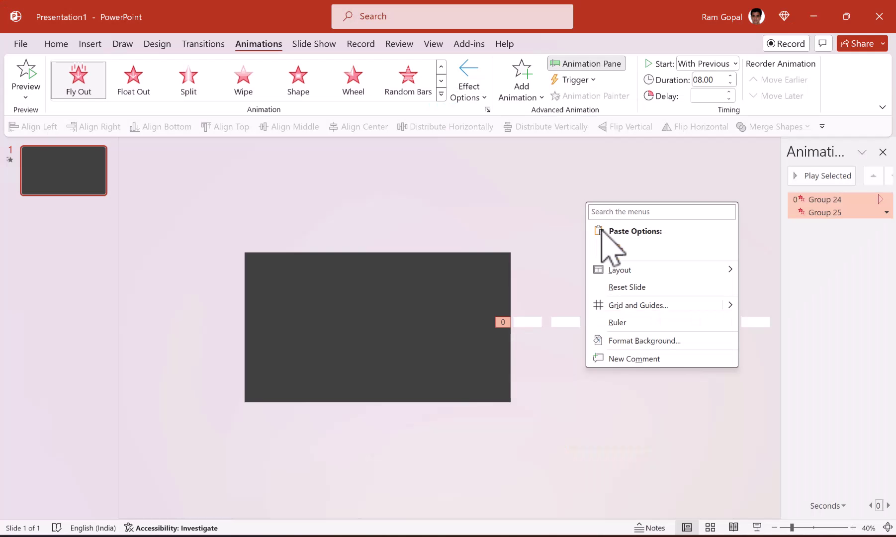
Paste the blue car, shrink it to 7.26 × 14.53 cm in the lower-left corner, and flip it horizontally
left_click(599, 236)
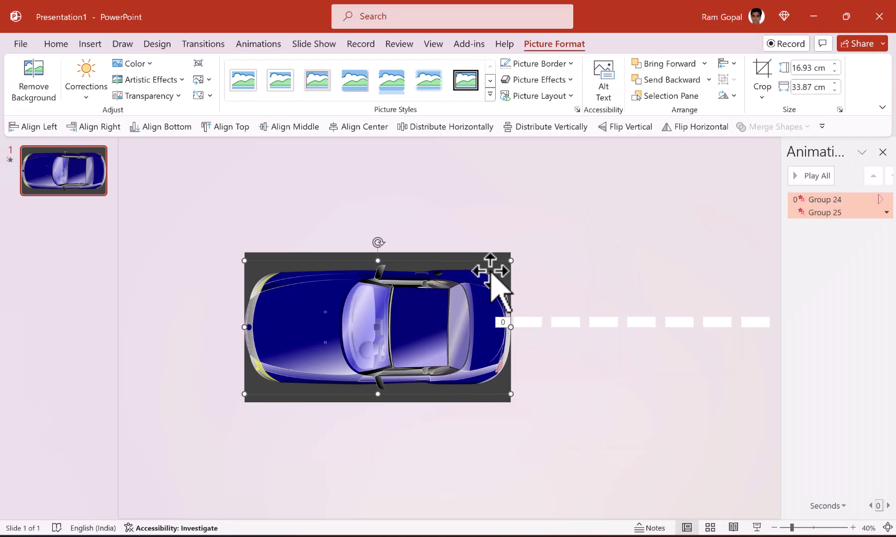
left_click_drag(469, 278, 359, 337)
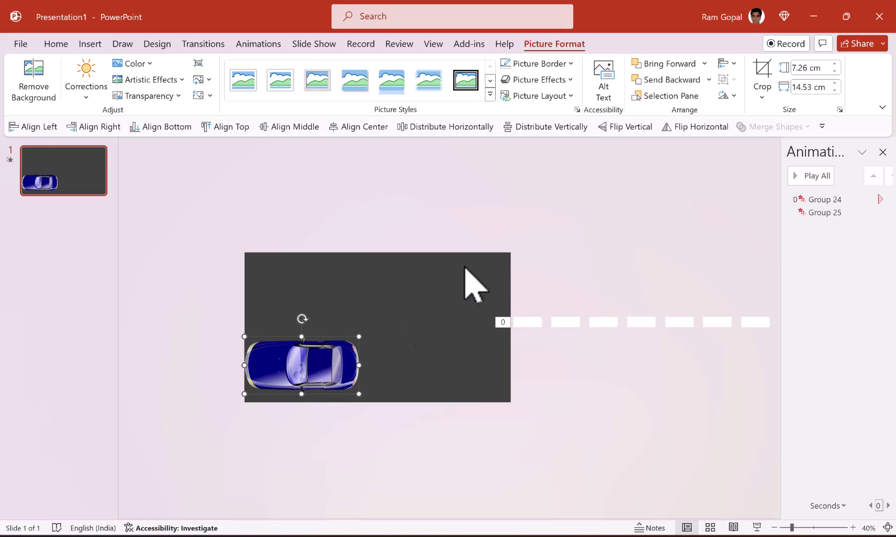
left_click(691, 127)
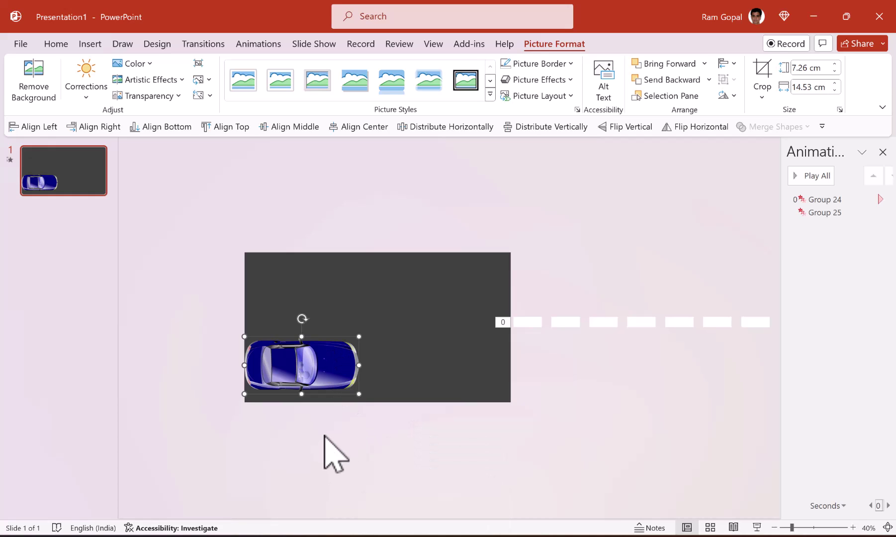
Paste the yellow car beside the slide and move it further left off the slide
right_click(588, 422)
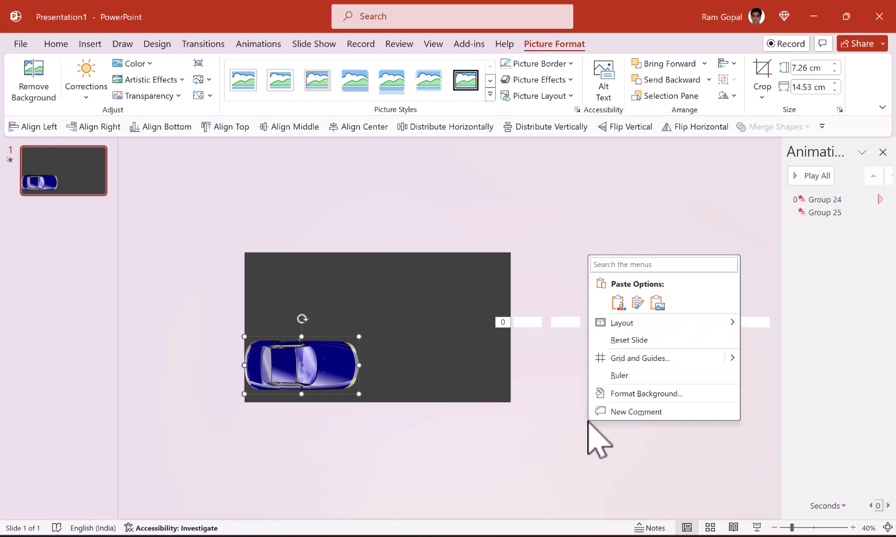
left_click(611, 305)
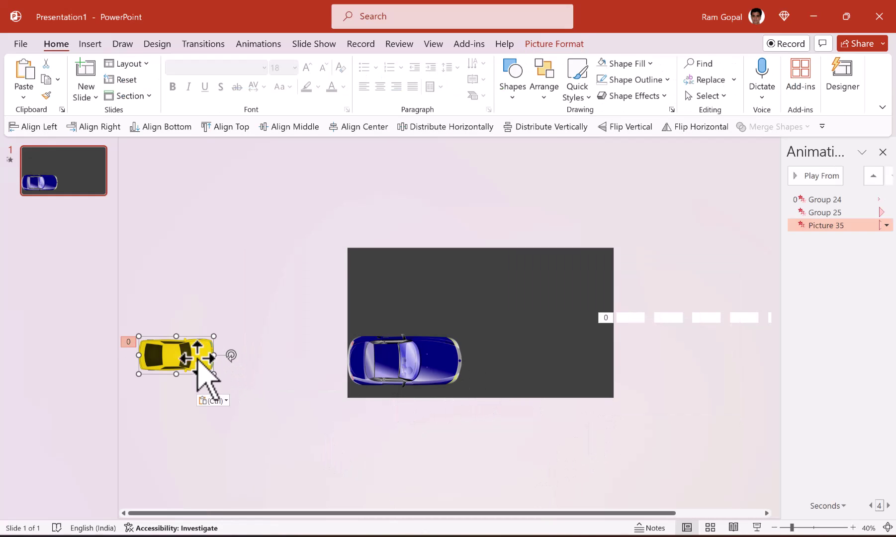
left_click_drag(189, 359, 166, 361)
Shrink the blue car and place it just off the slide's left edge next to the yellow car
left_click(410, 368)
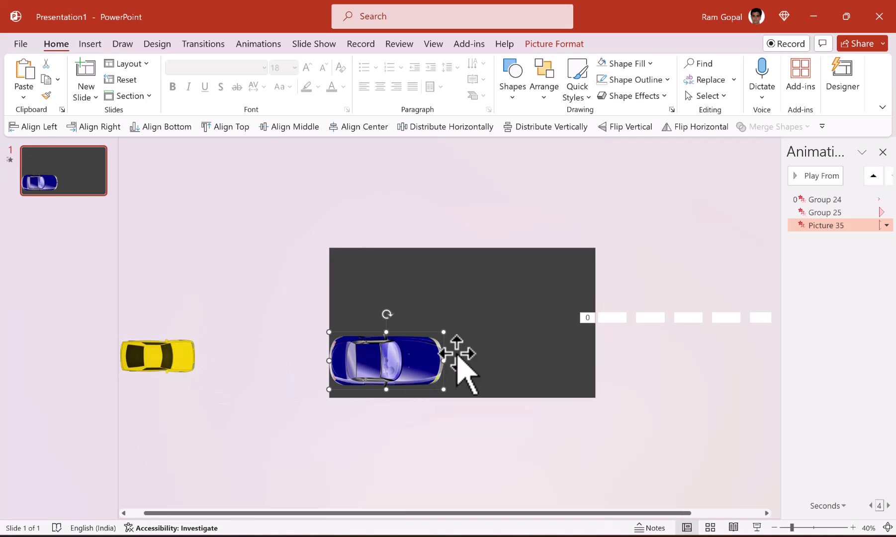
left_click_drag(444, 335, 407, 354)
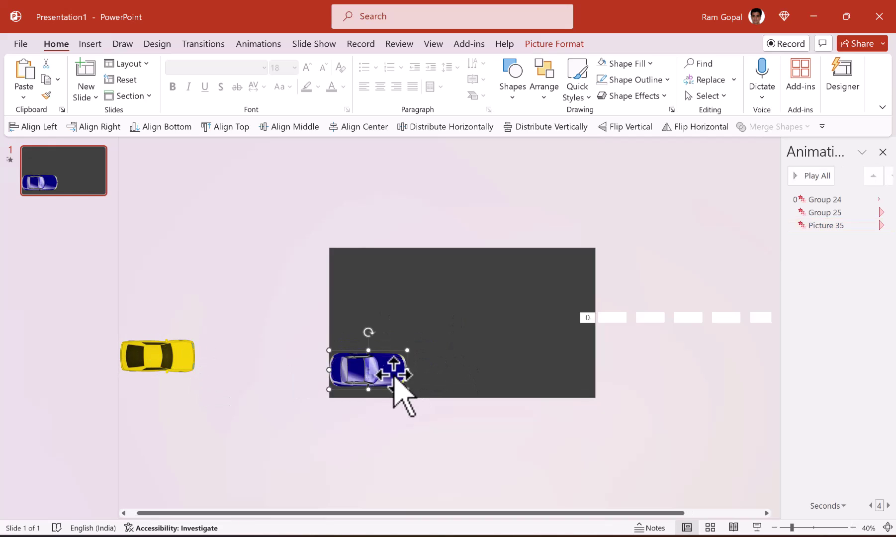
mouse_move(315, 372)
left_mouse_down()
mouse_move(186, 362)
mouse_move(334, 361)
mouse_move(310, 362)
left_mouse_up()
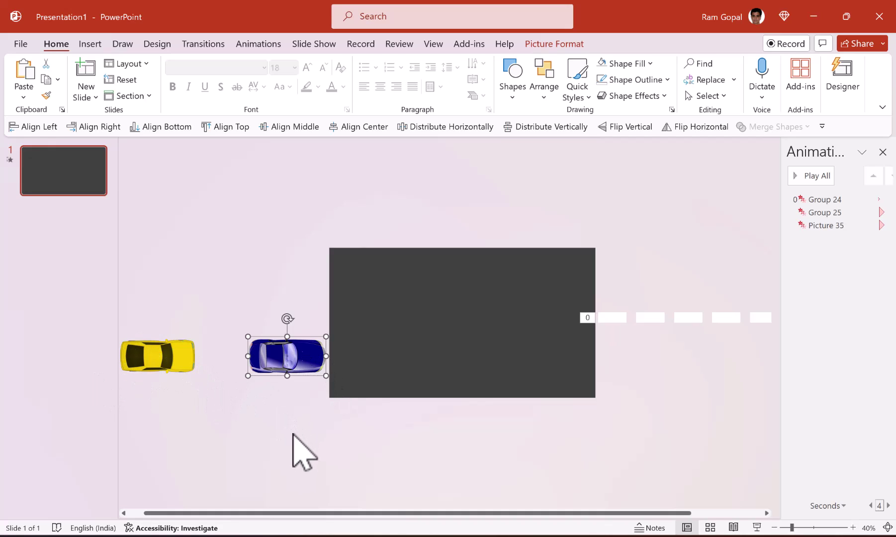
Give both car pictures a Fly Out exit effect To Right with a 10.00-second duration
left_click_drag(391, 428, 57, 304)
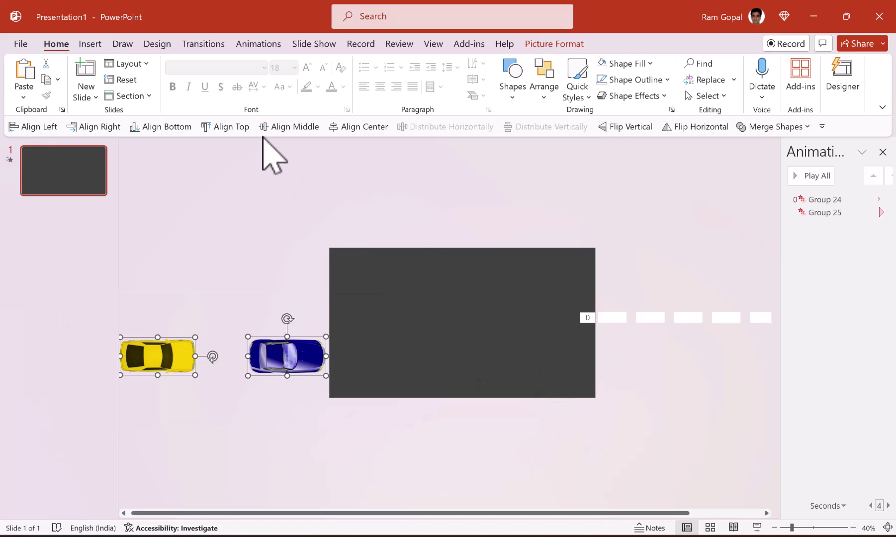
left_click(269, 44)
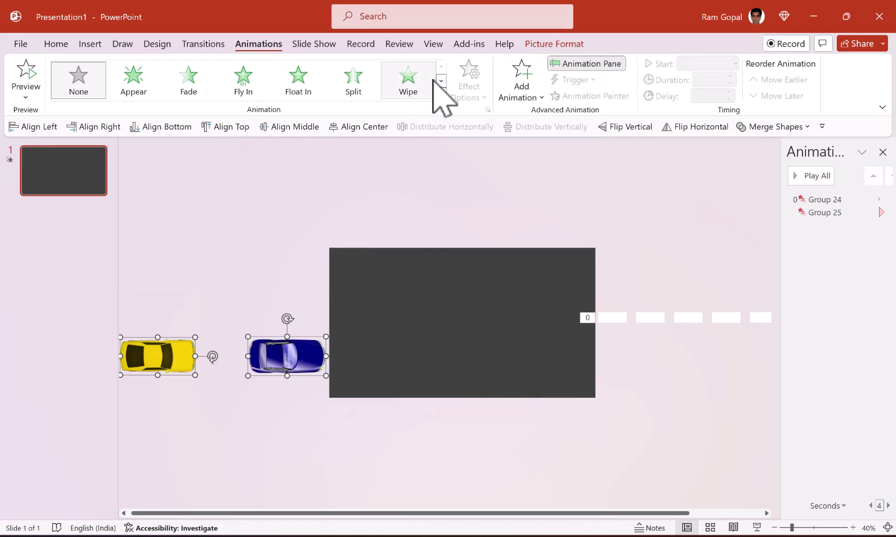
left_click(444, 98)
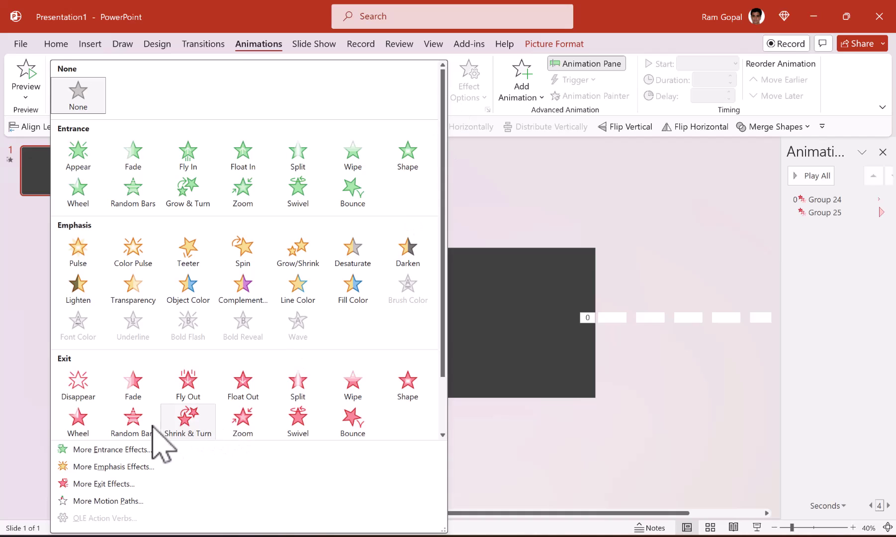
left_click(204, 391)
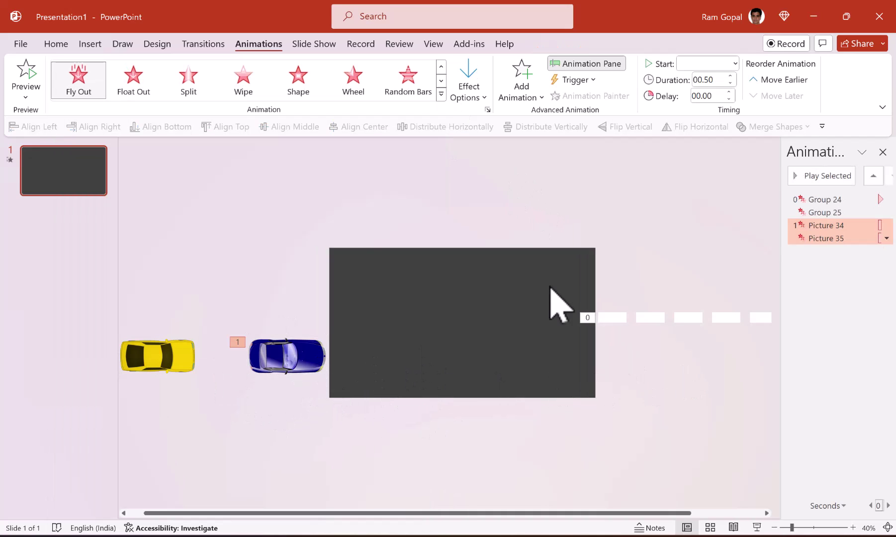
left_click(476, 83)
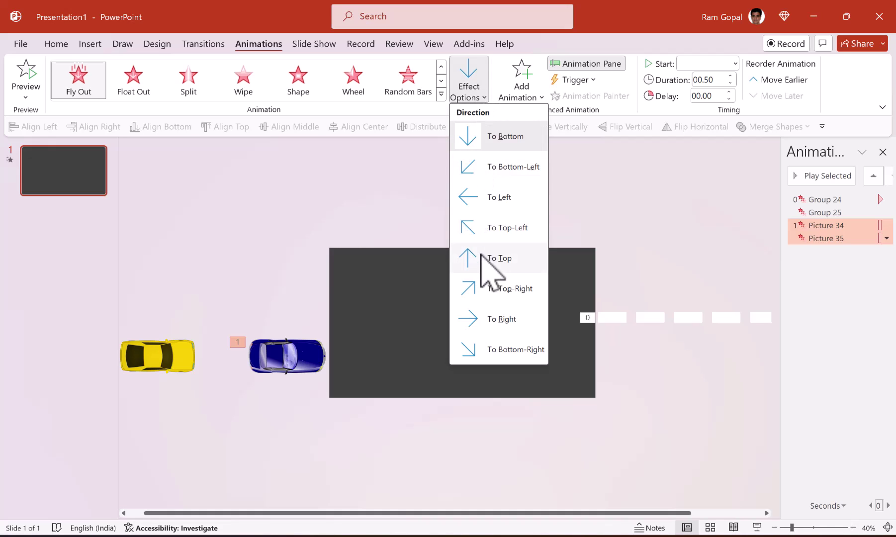
left_click(500, 319)
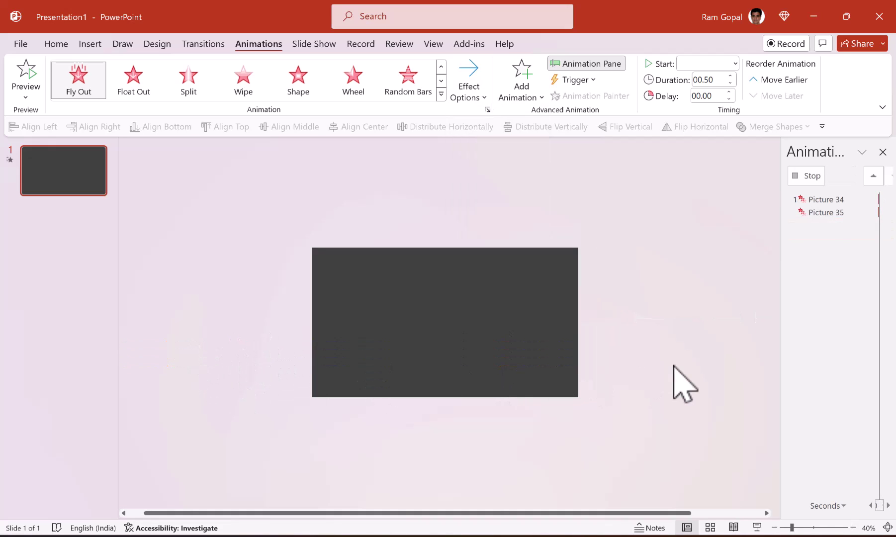
double_click(717, 81)
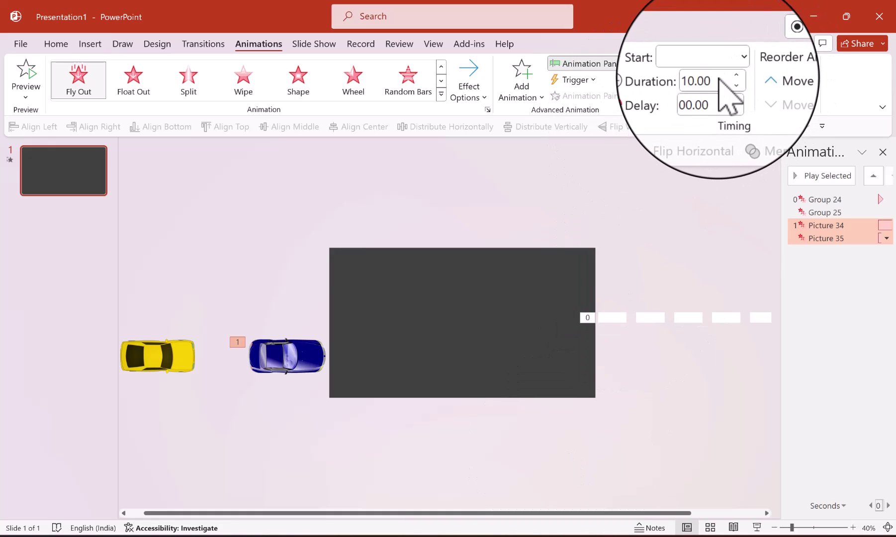
Set a 10.00 s duration, move Picture 34's animation above Group 25, and start it With Previous
type("10.00")
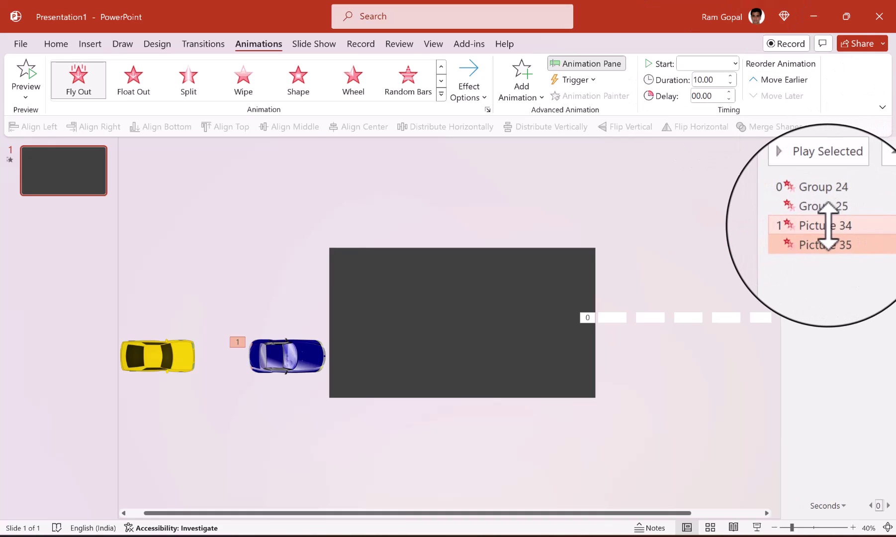
left_click(837, 225)
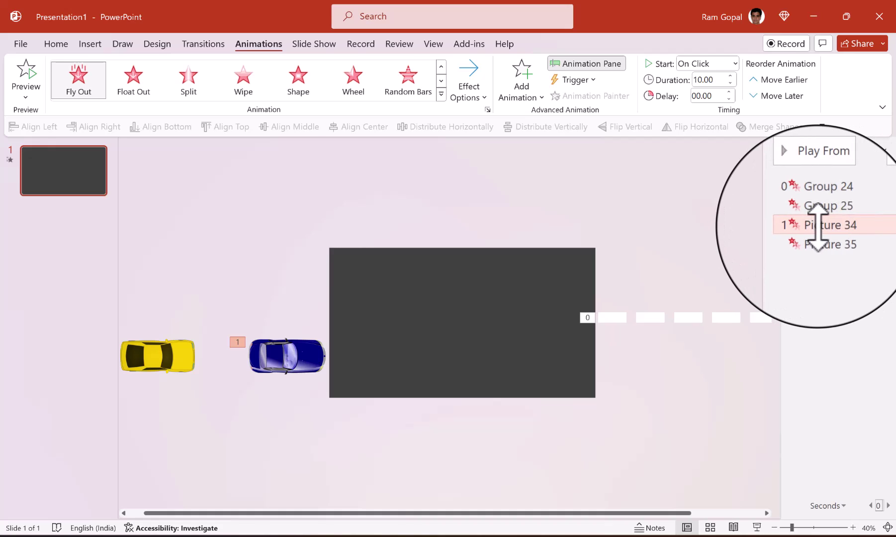
mouse_move(819, 226)
left_mouse_down()
mouse_move(835, 214)
mouse_move(829, 225)
mouse_move(826, 214)
left_mouse_up()
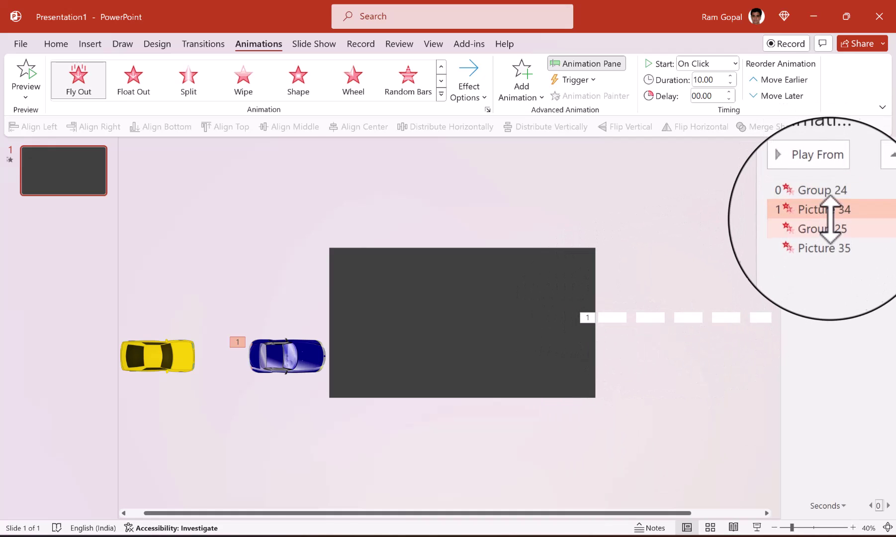
left_click(714, 63)
left_click(707, 85)
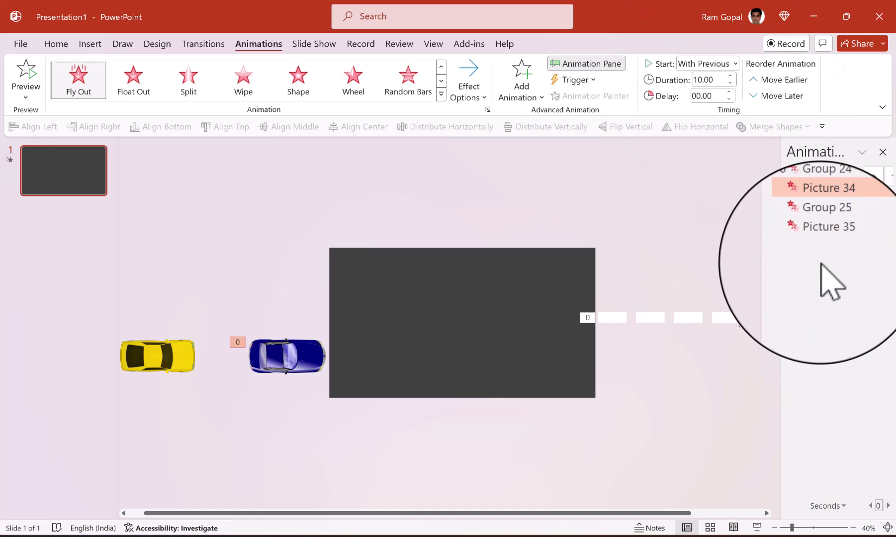
Delay Picture 35 by 5 seconds and make both car animations repeat Until End of Slide
left_click(818, 225)
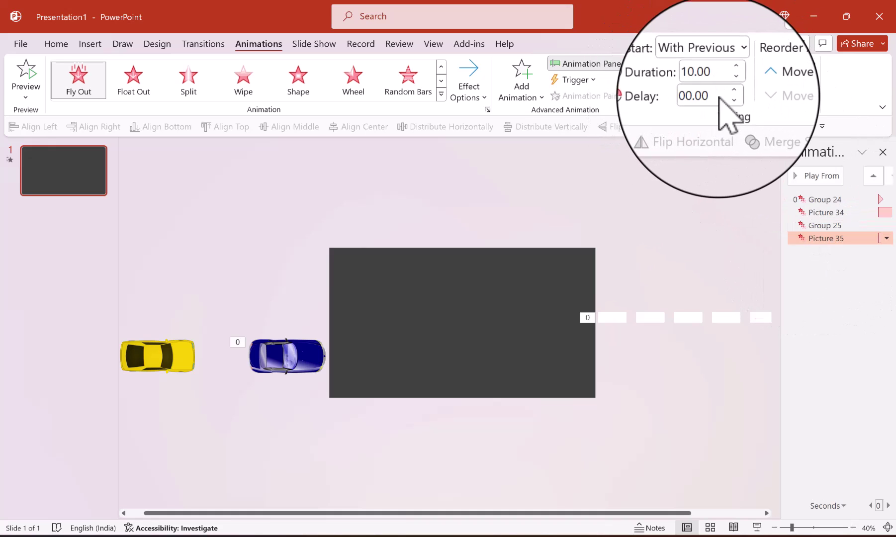
key("Return")
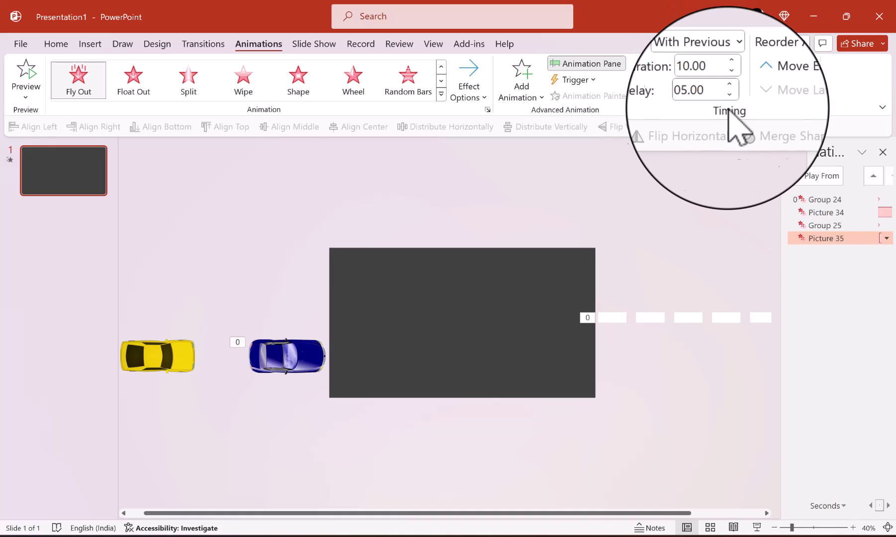
left_click(826, 213)
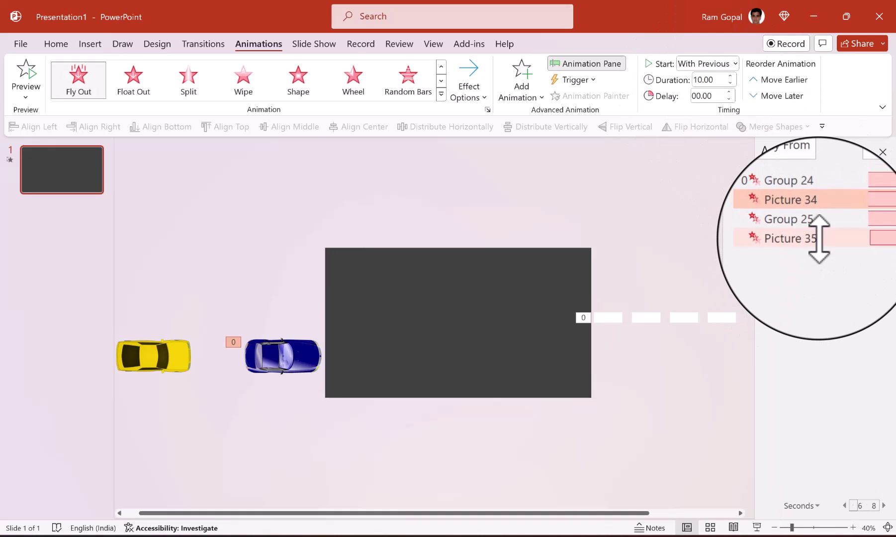
left_click(881, 236)
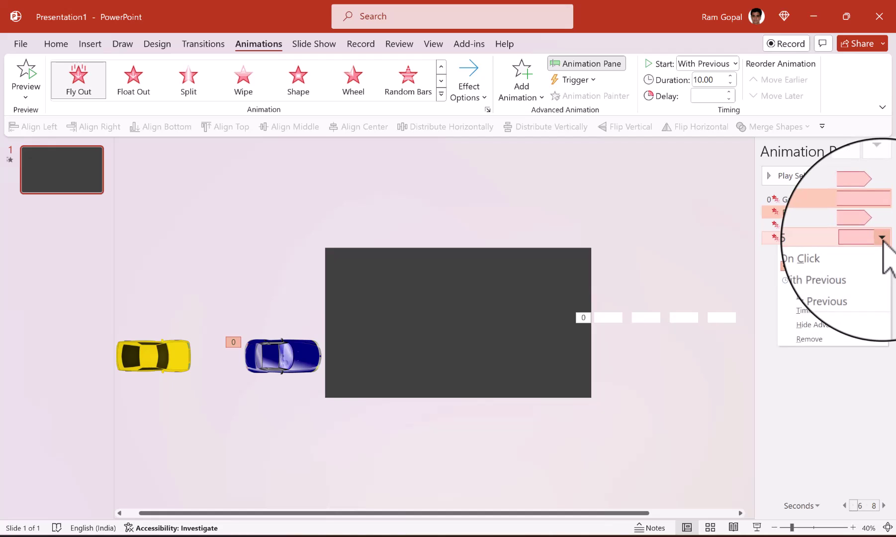
left_click(828, 297)
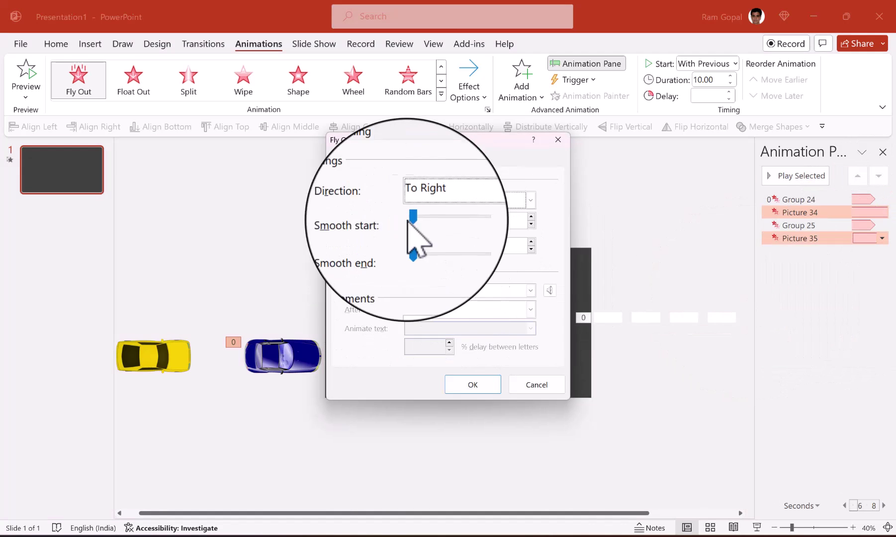
left_click(373, 155)
left_click(481, 235)
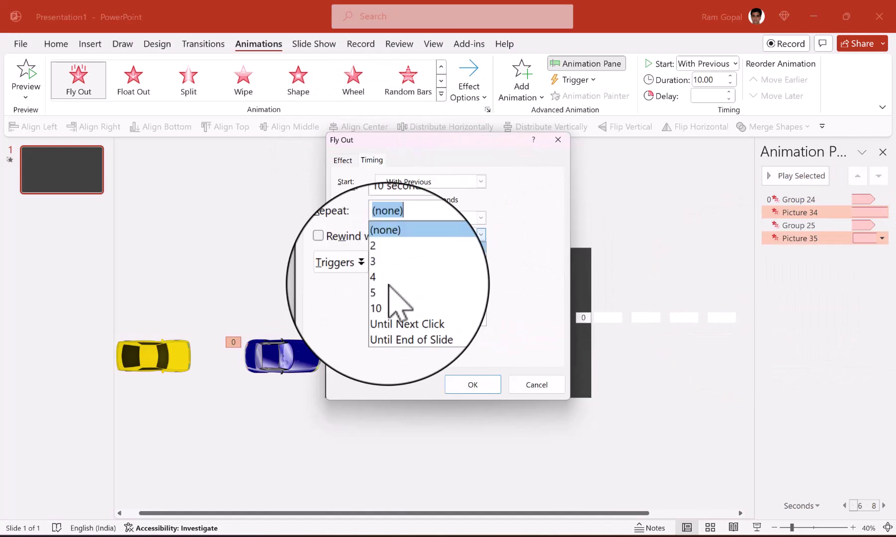
left_click(397, 322)
left_click(475, 385)
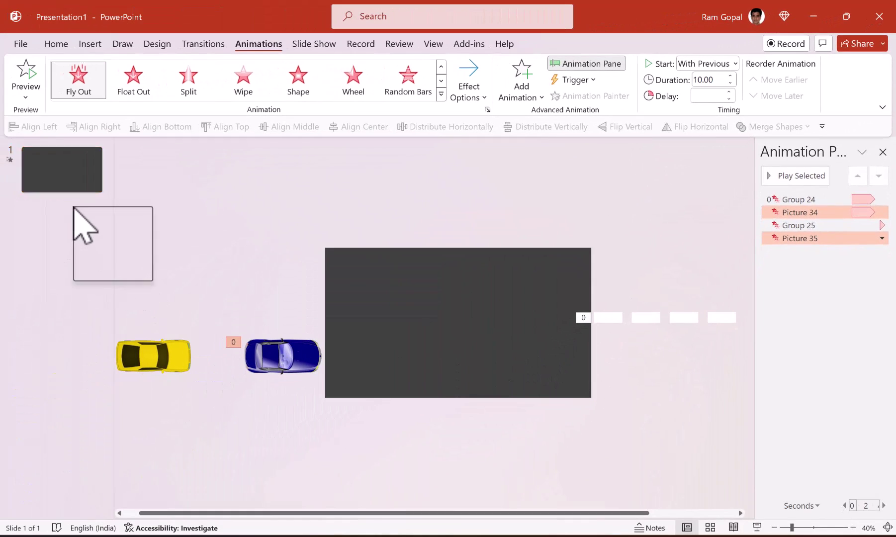
Insert a new blank second slide and give its background a solid light-blue fill
right_click(74, 208)
left_click(116, 255)
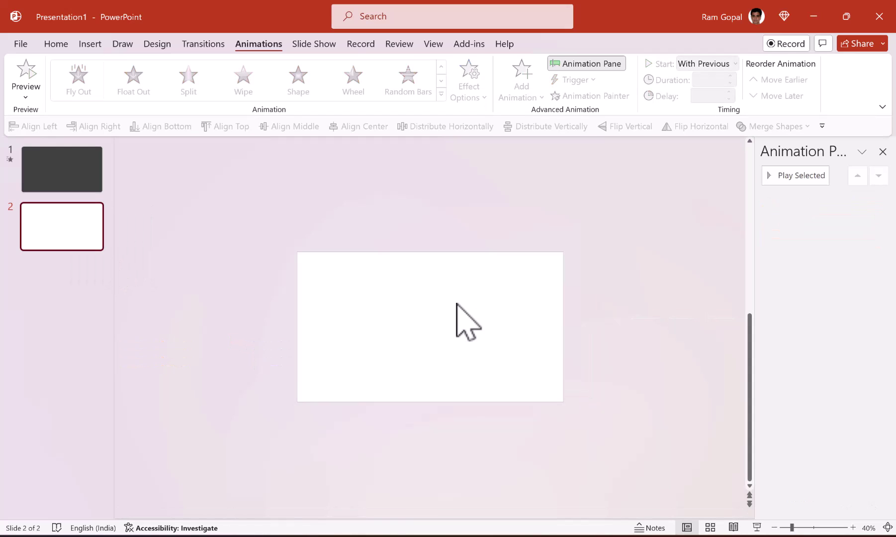
right_click(426, 327)
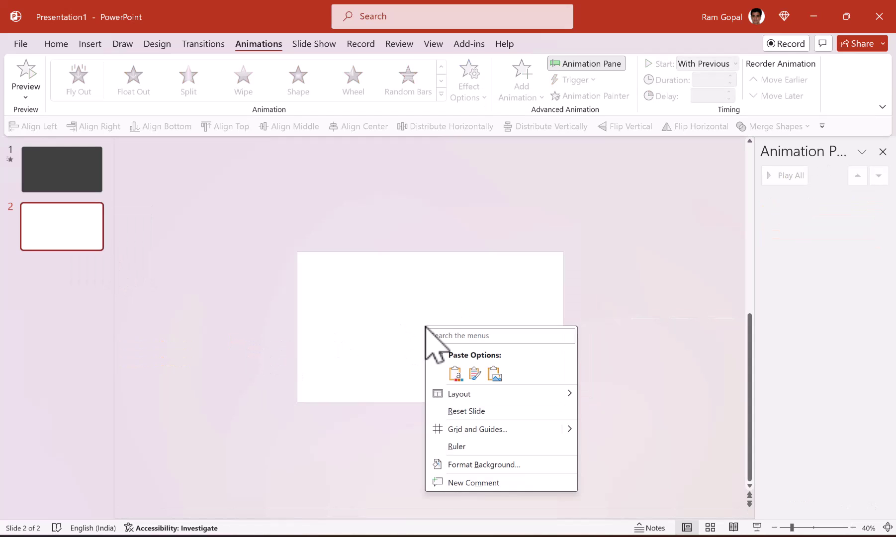
left_click(478, 466)
left_click(839, 306)
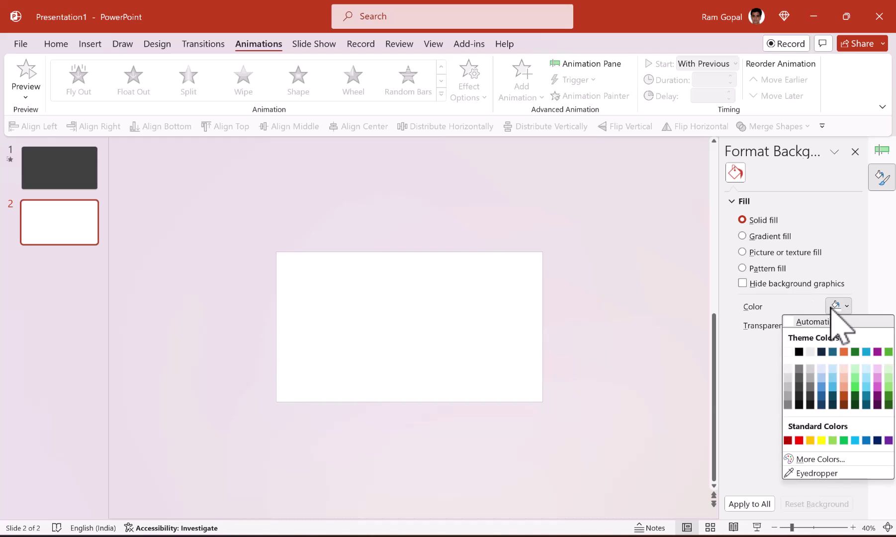
left_click(867, 379)
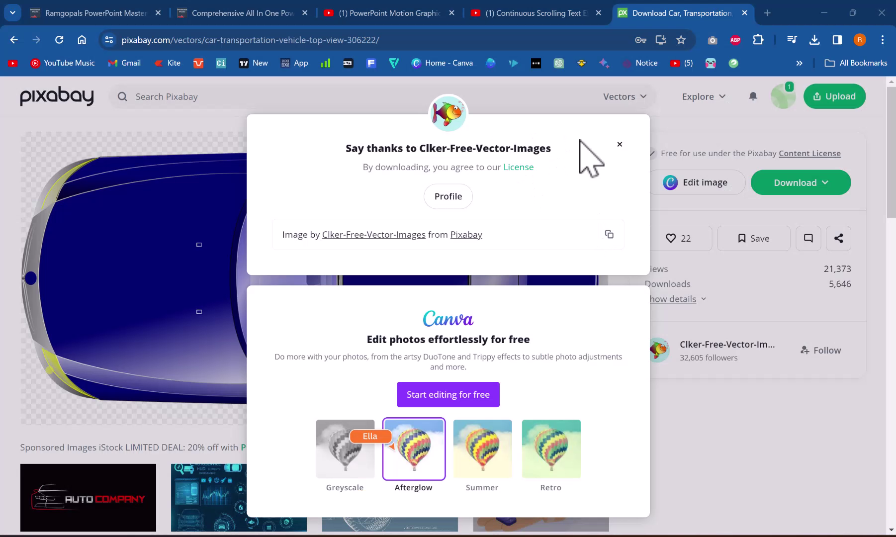
Dismiss the thank-you popup and search Pixabay for 'cloud' images
left_click(619, 145)
left_click(139, 98)
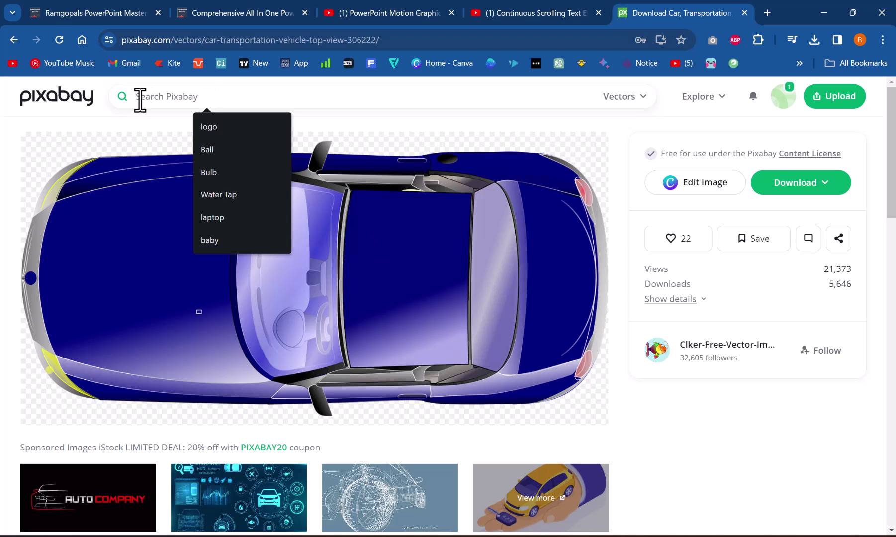
type("cloud")
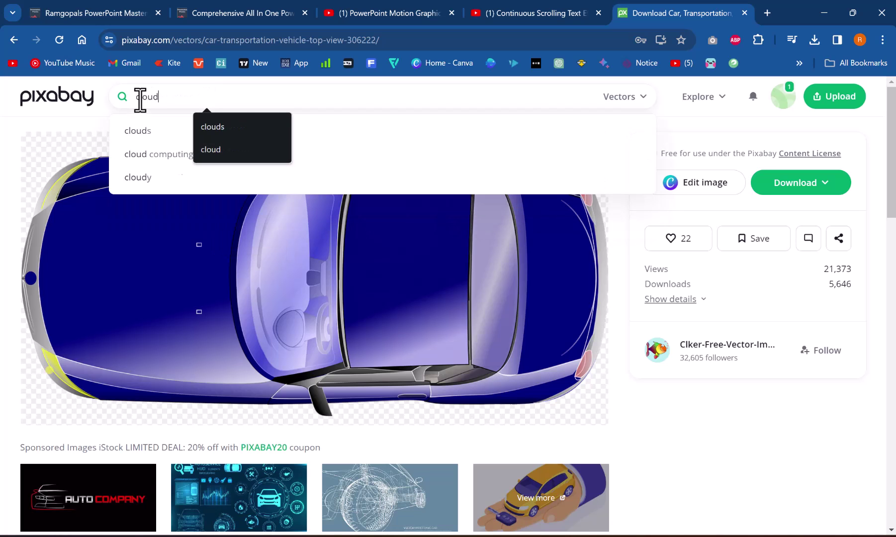
left_click(387, 130)
scroll(761, 234, "down", 10)
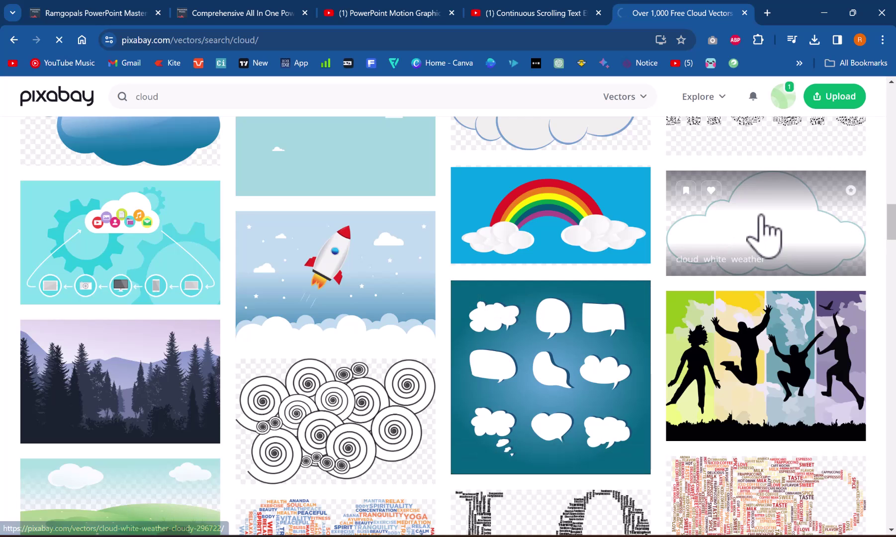
Download the white cloud at 1280×674 and place it just right of the slide
left_click(764, 233)
left_click(793, 191)
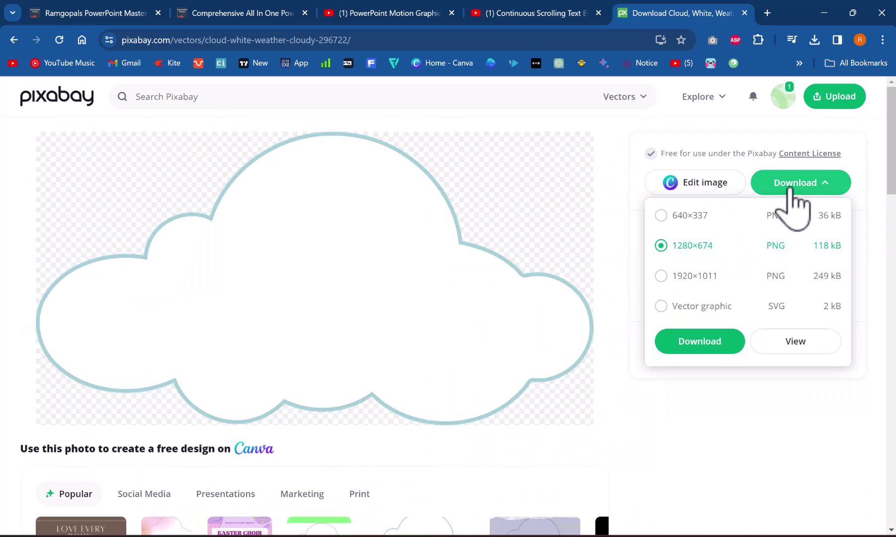
left_click(731, 345)
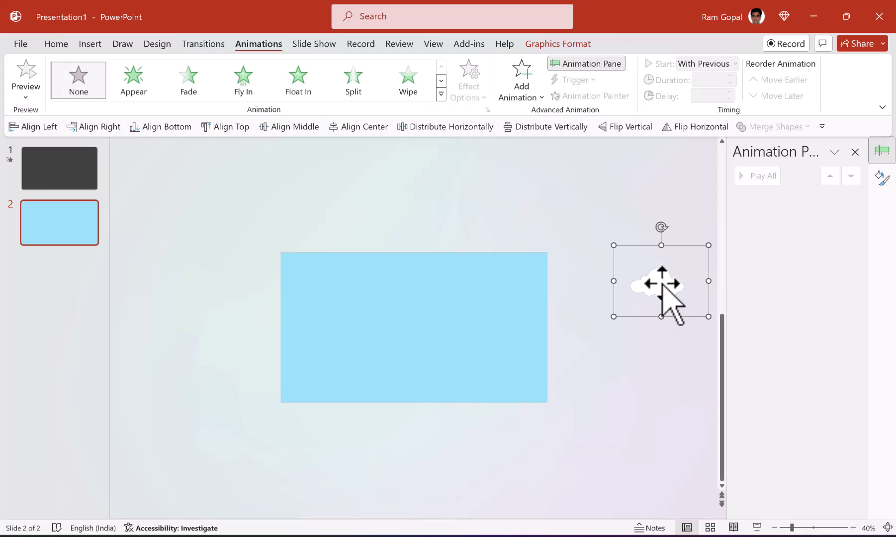
left_click_drag(662, 283, 598, 284)
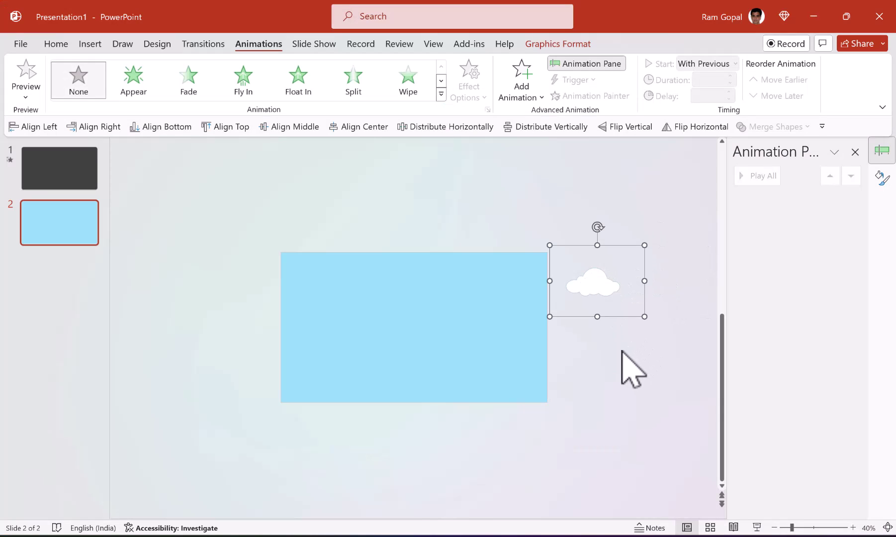
Give the cloud a Fly Out exit effect to the left with an 08.00 s duration
left_click(441, 94)
left_click(188, 386)
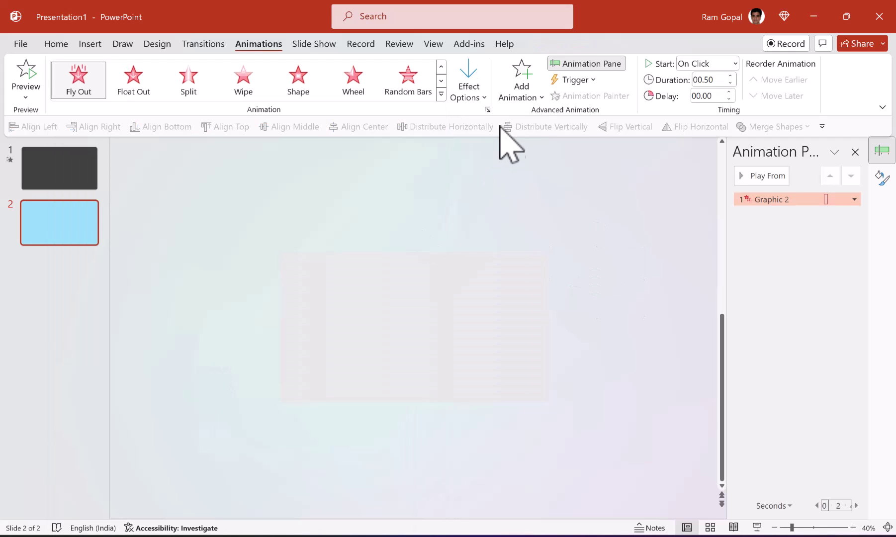
left_click(478, 87)
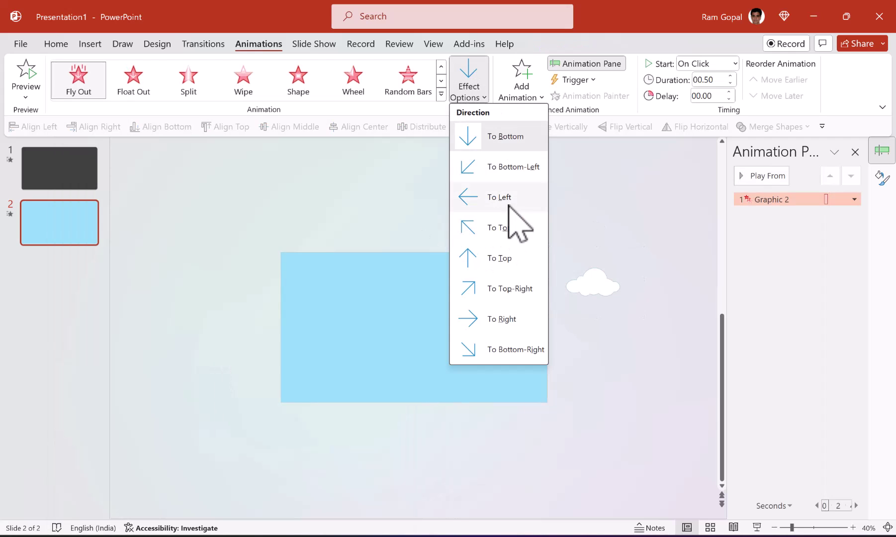
left_click(505, 199)
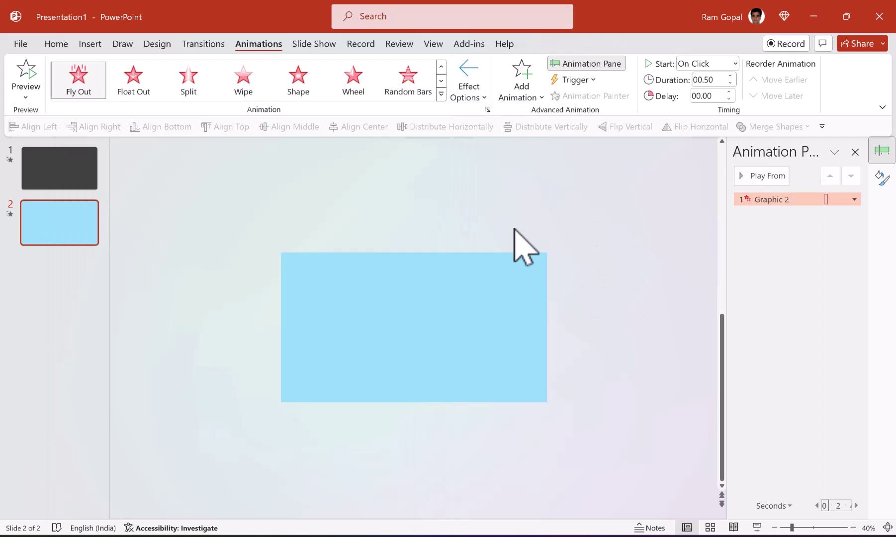
double_click(718, 80)
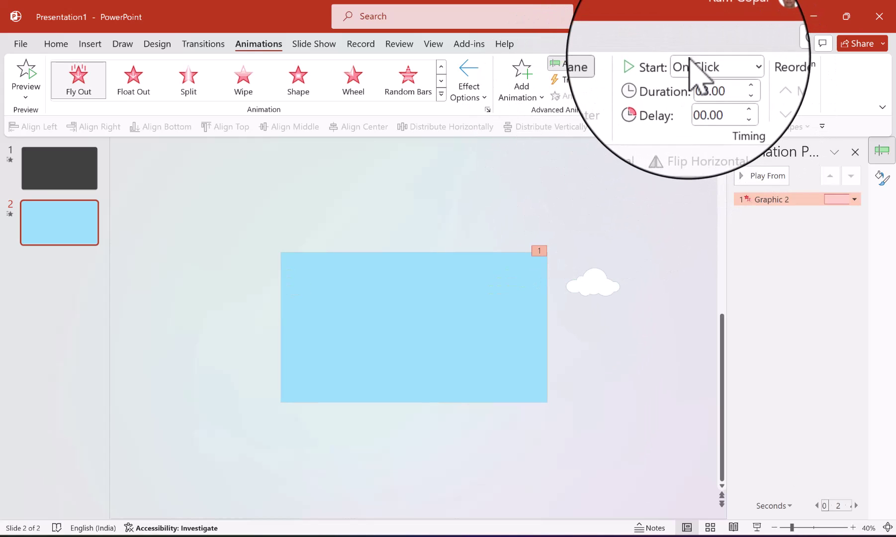
Start the cloud animation With Previous and repeat it Until End of Slide
left_click(711, 63)
left_click(702, 83)
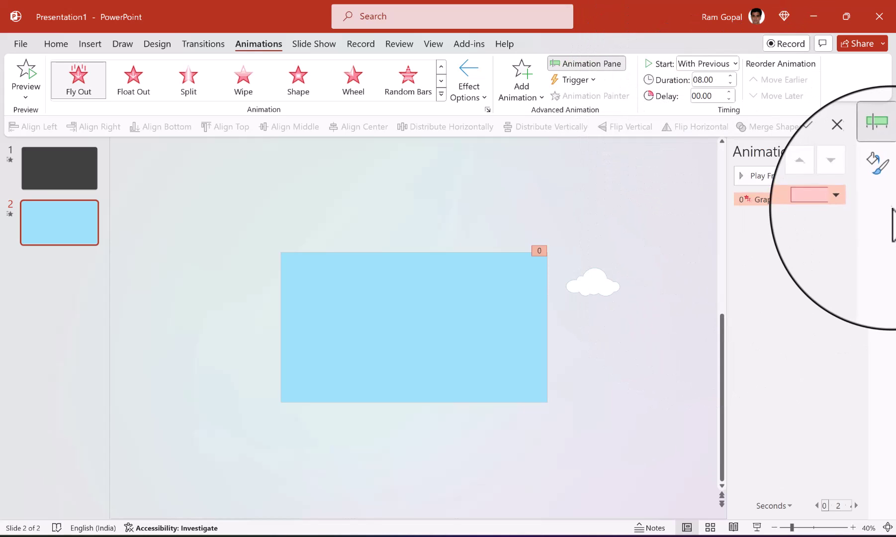
left_click(855, 199)
left_click(794, 254)
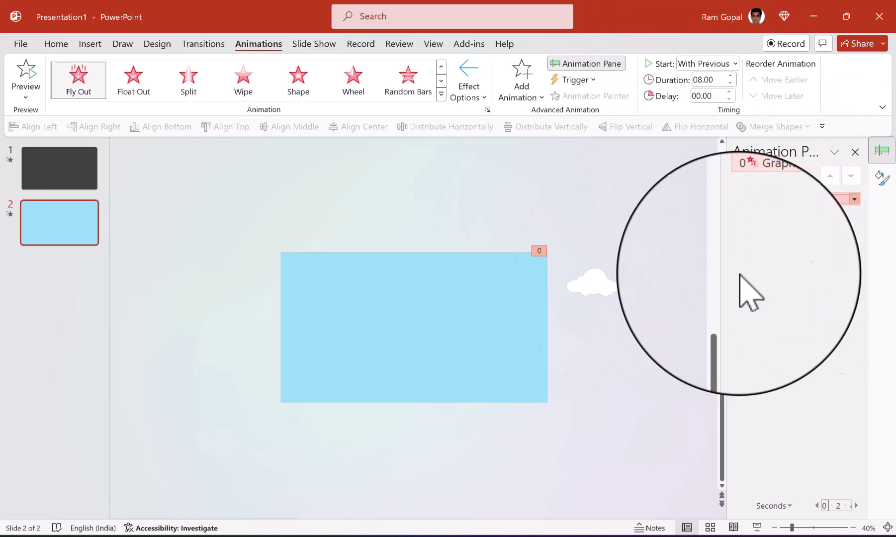
left_click(371, 160)
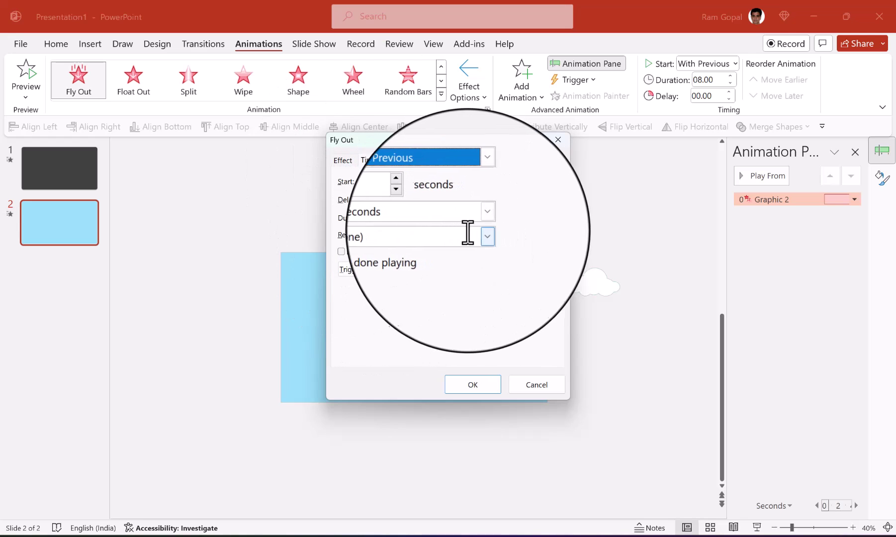
left_click(482, 234)
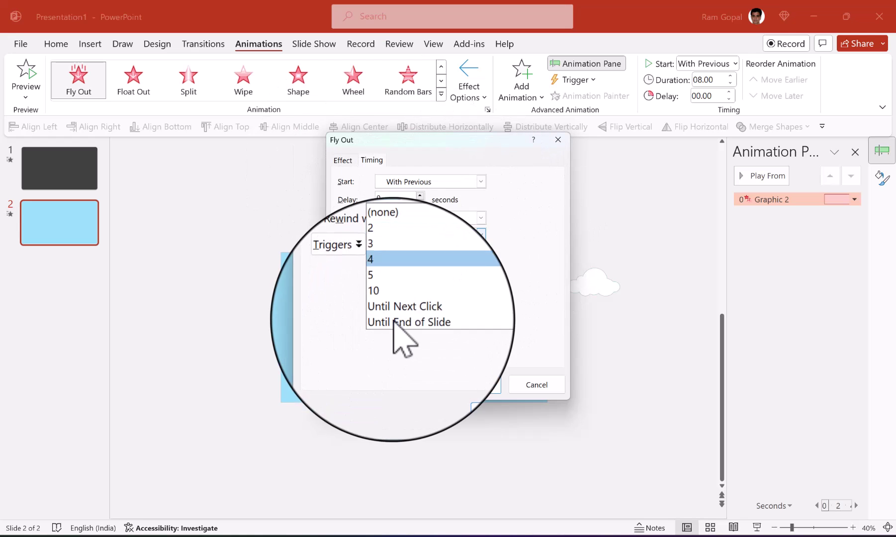
left_click(402, 321)
left_click(490, 391)
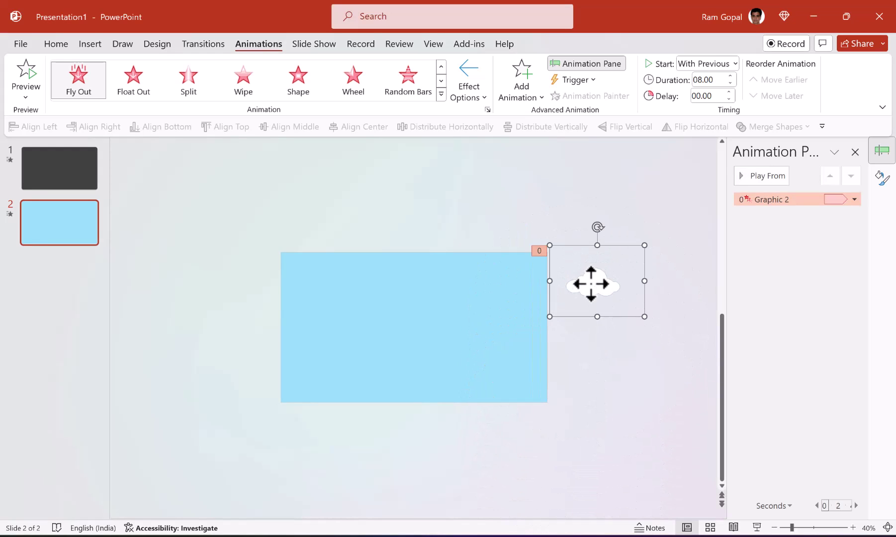
Duplicate the animated cloud, placing one copy right of the original and another below it
left_click(597, 286)
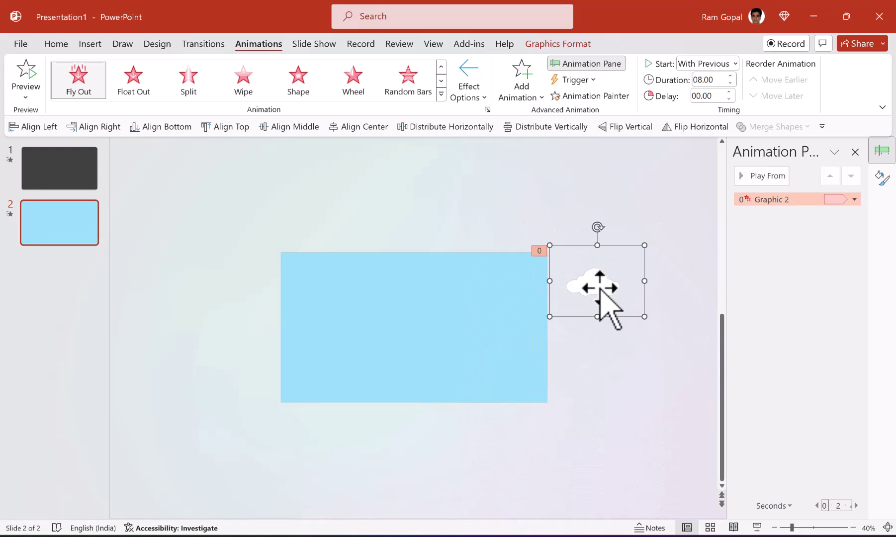
key("ctrl+d")
left_click_drag(607, 297, 663, 328)
left_click_drag(570, 348, 531, 361)
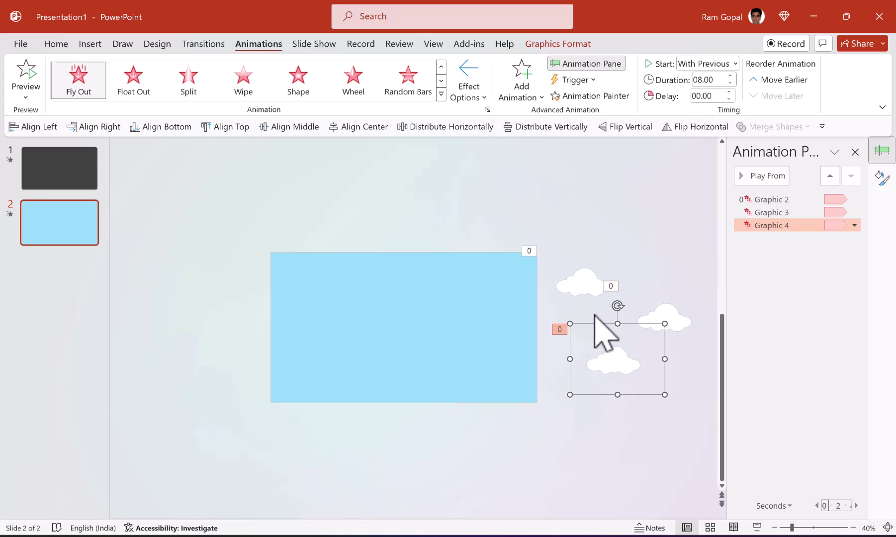
Copy the three clouds as a second set and position it further right of the first
left_click(580, 281)
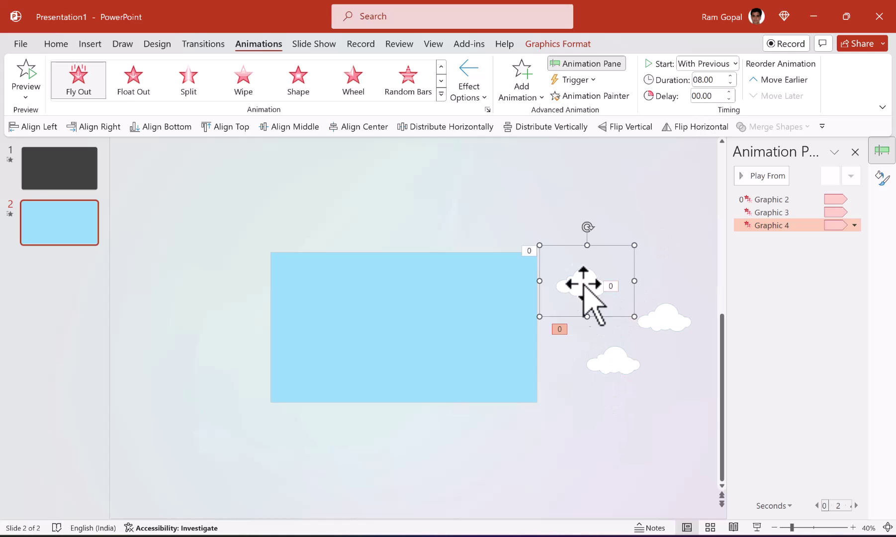
left_click(669, 323, "shift")
left_click(607, 369, "shift")
left_click_drag(607, 369, 607, 372)
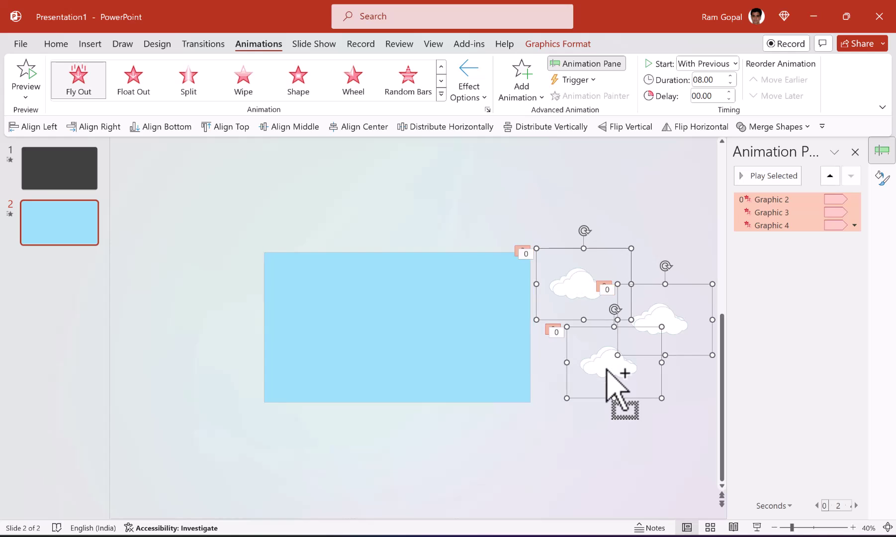
mouse_move(712, 320)
left_mouse_down()
mouse_move(697, 320)
mouse_move(711, 321)
left_mouse_up()
left_click(775, 527)
left_click(774, 527)
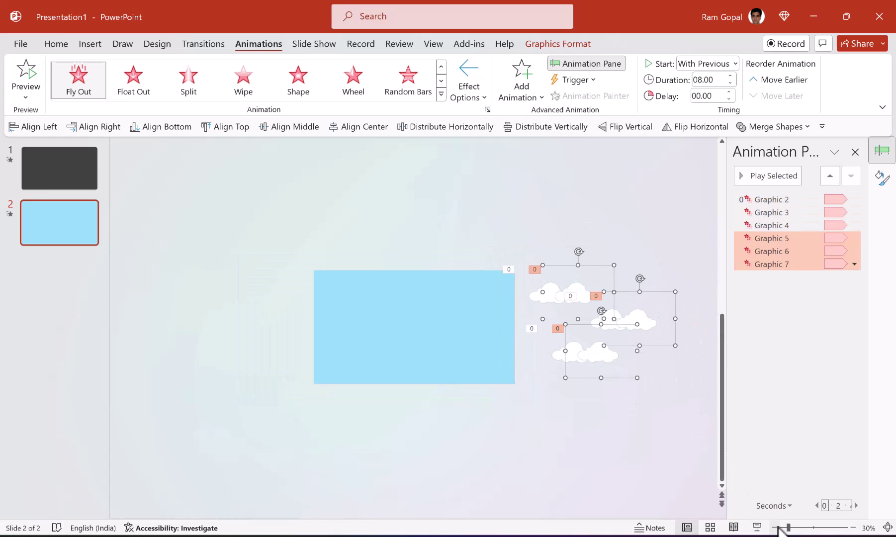
left_click_drag(586, 316, 598, 313)
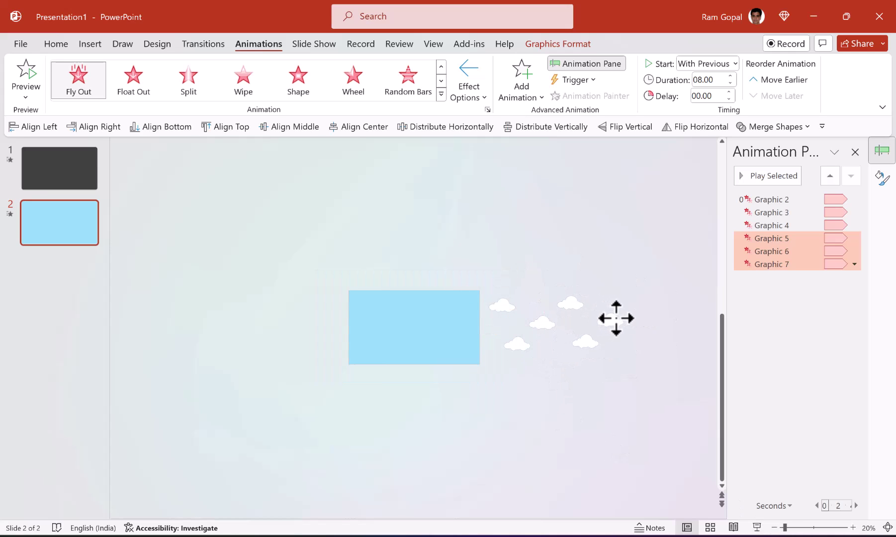
left_click_drag(615, 319, 617, 321)
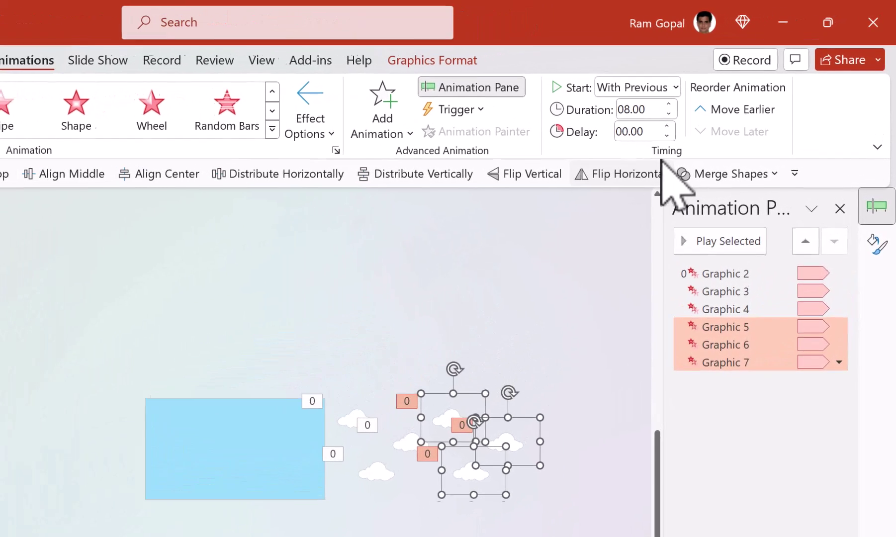
Give the copied clouds (Graphic 5–7) a 04.00 s delay and verify their repeat timing
left_click(647, 132)
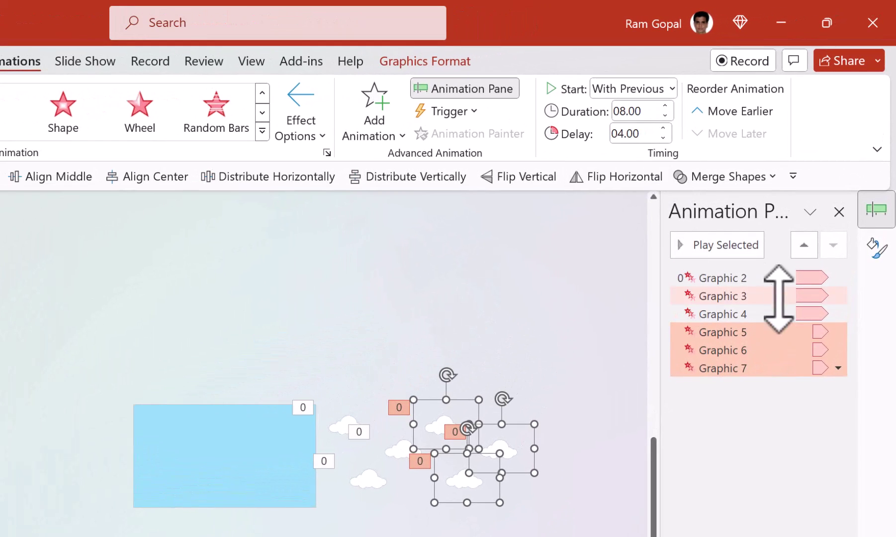
left_click(843, 373)
left_click(810, 450)
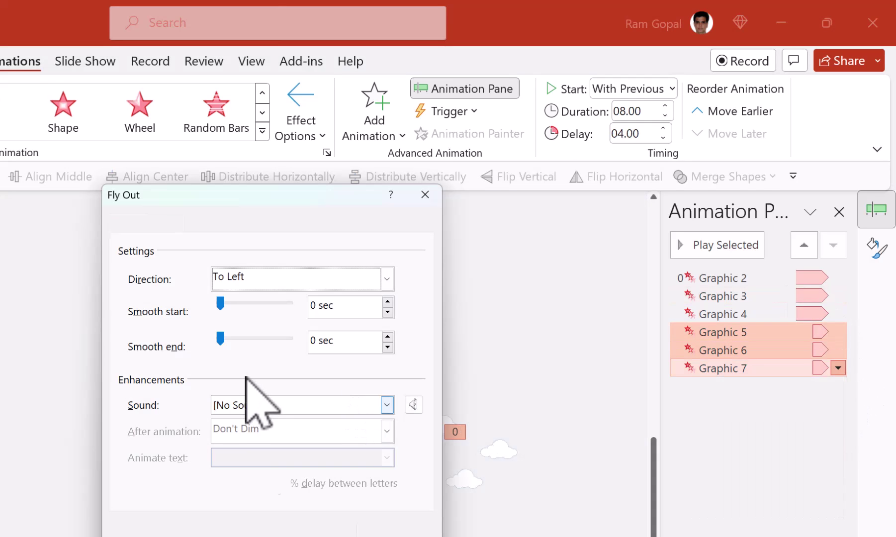
left_click(182, 220)
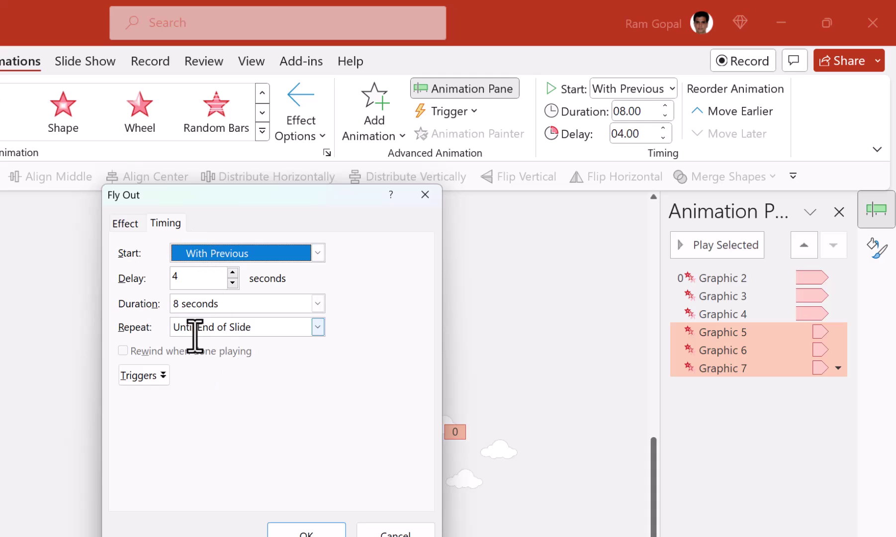
left_click(306, 532)
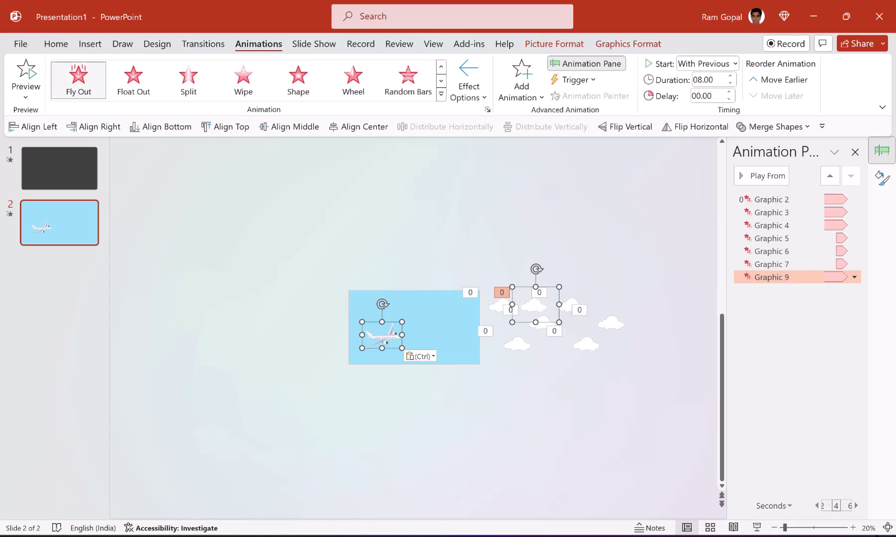
Undo the pasted airplane's animation and select the plane to confirm it has none
key("ctrl+z")
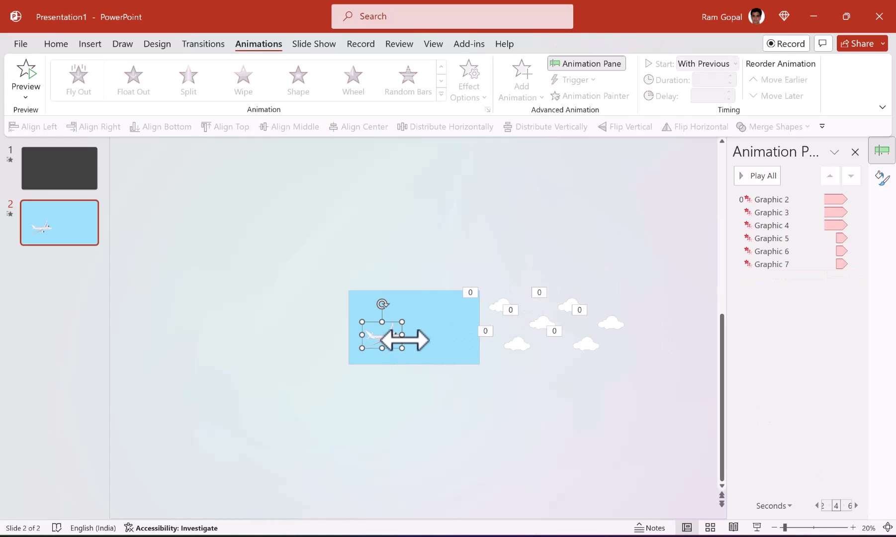
left_click(394, 334)
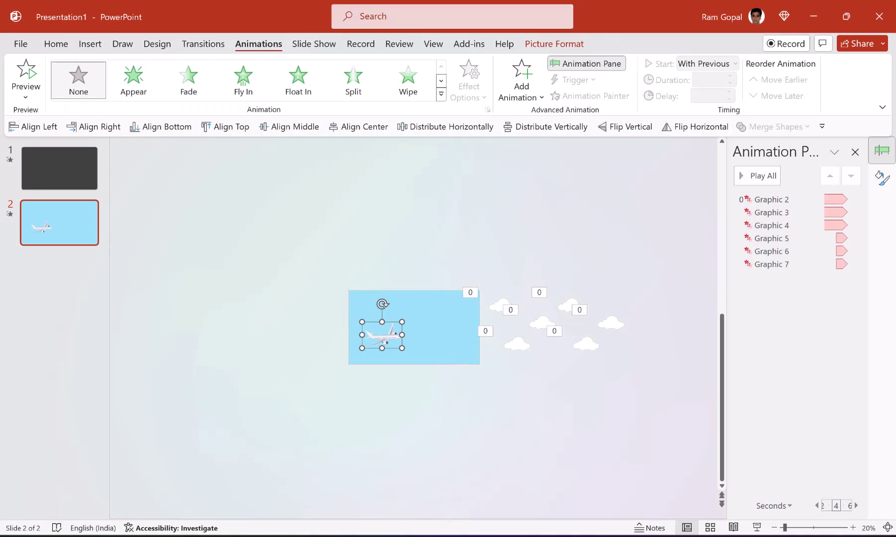
left_click(559, 373)
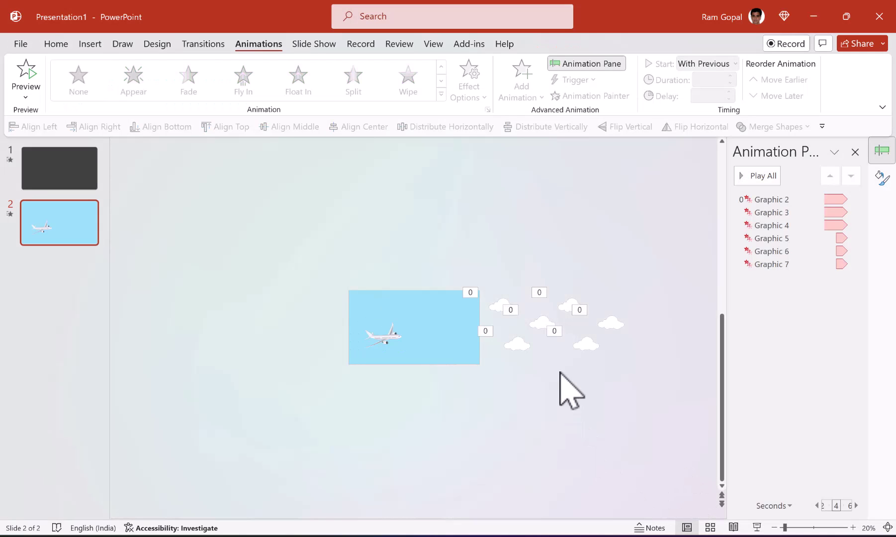
right_click(538, 320)
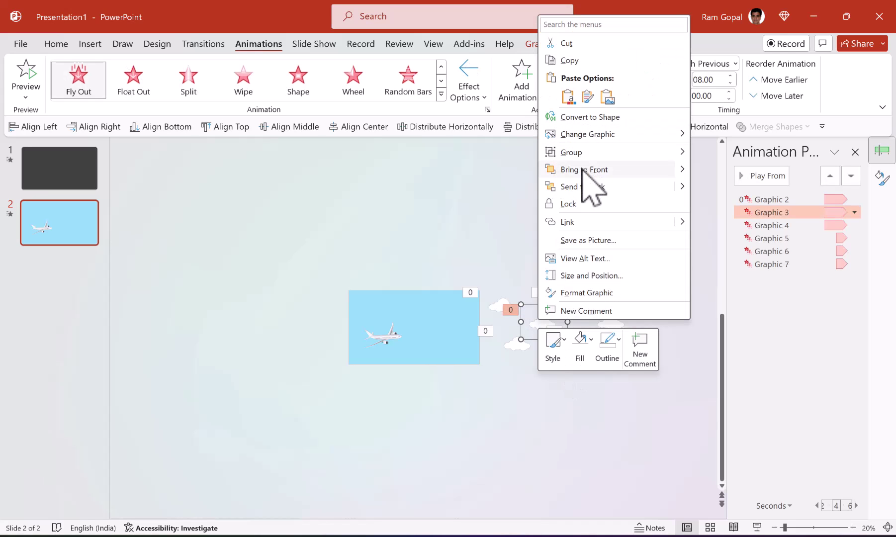
key("Escape")
left_click(606, 344)
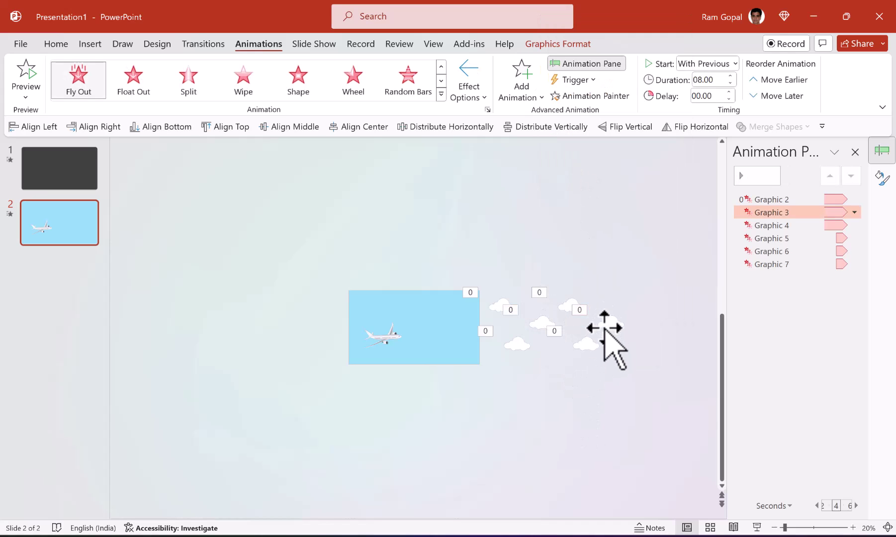
right_click(573, 299)
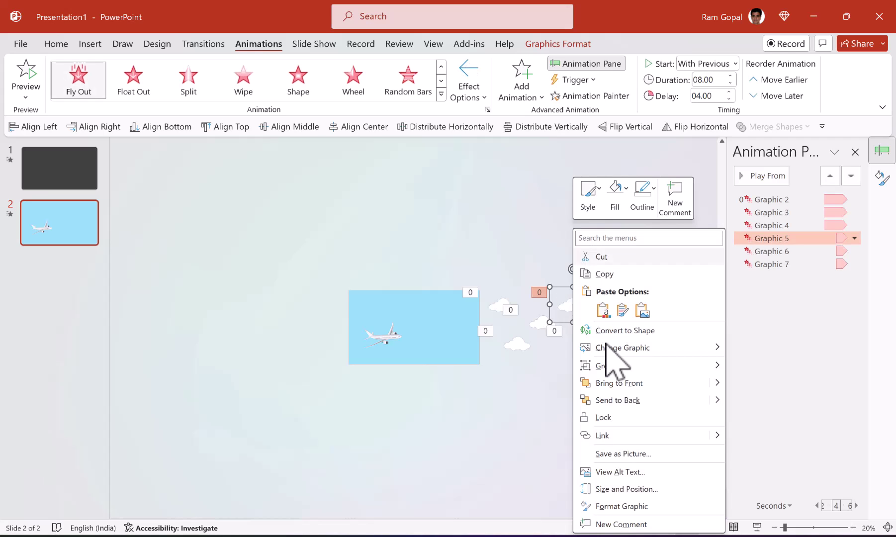
key("Escape")
right_click(512, 347)
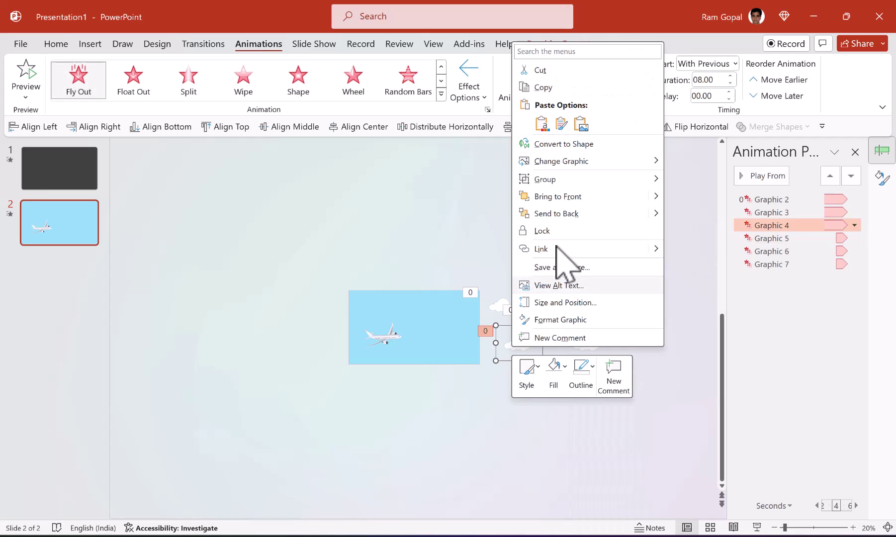
key("Escape")
left_click(604, 447)
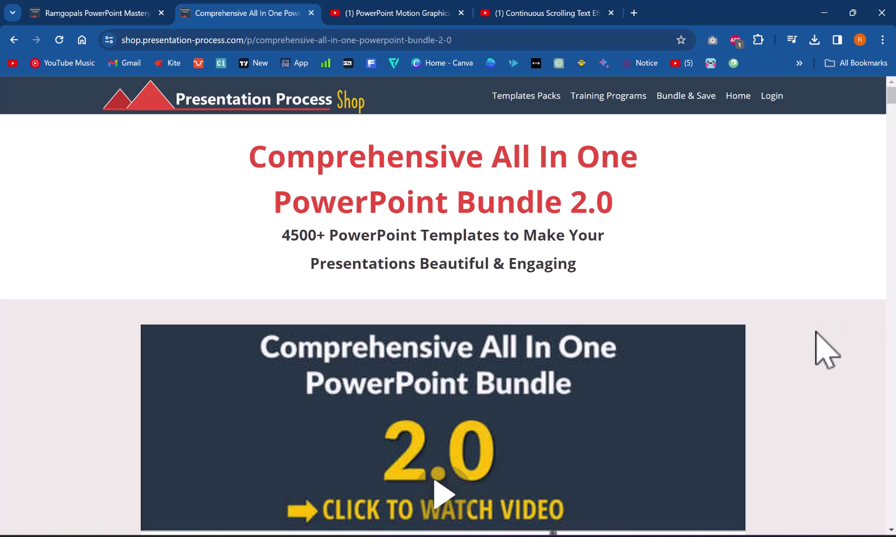
Scroll the All In One PowerPoint Bundle 2.0 page past the contents list to the testimonials
scroll(810, 341, "down", 1)
scroll(817, 359, "down", 10)
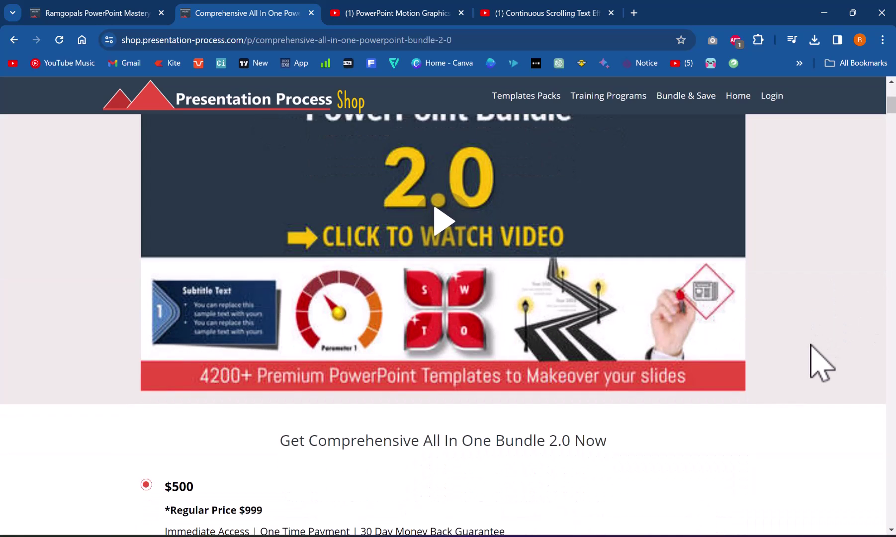
scroll(776, 400, "down", 12)
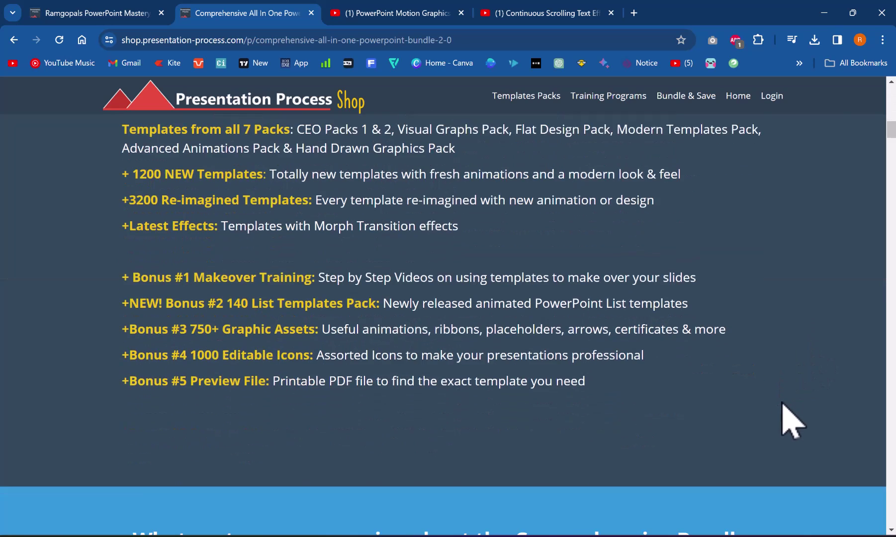
scroll(793, 421, "down", 8)
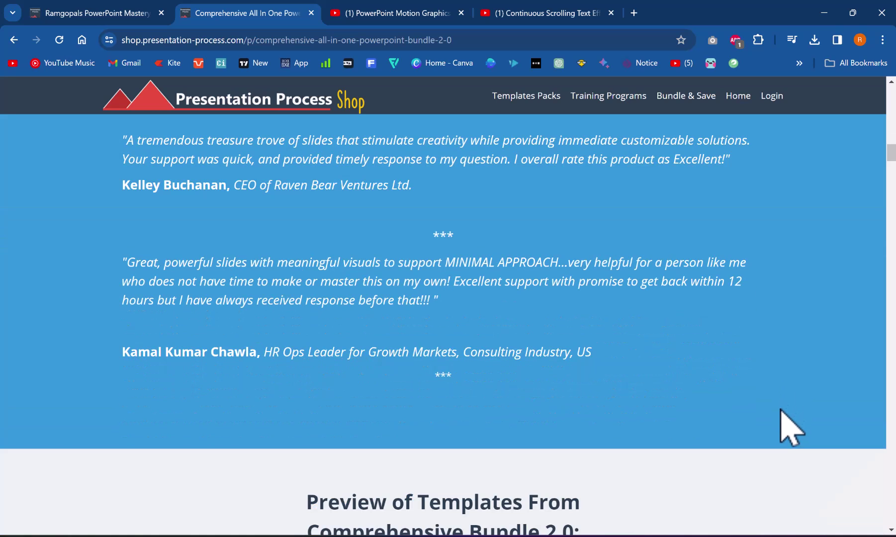